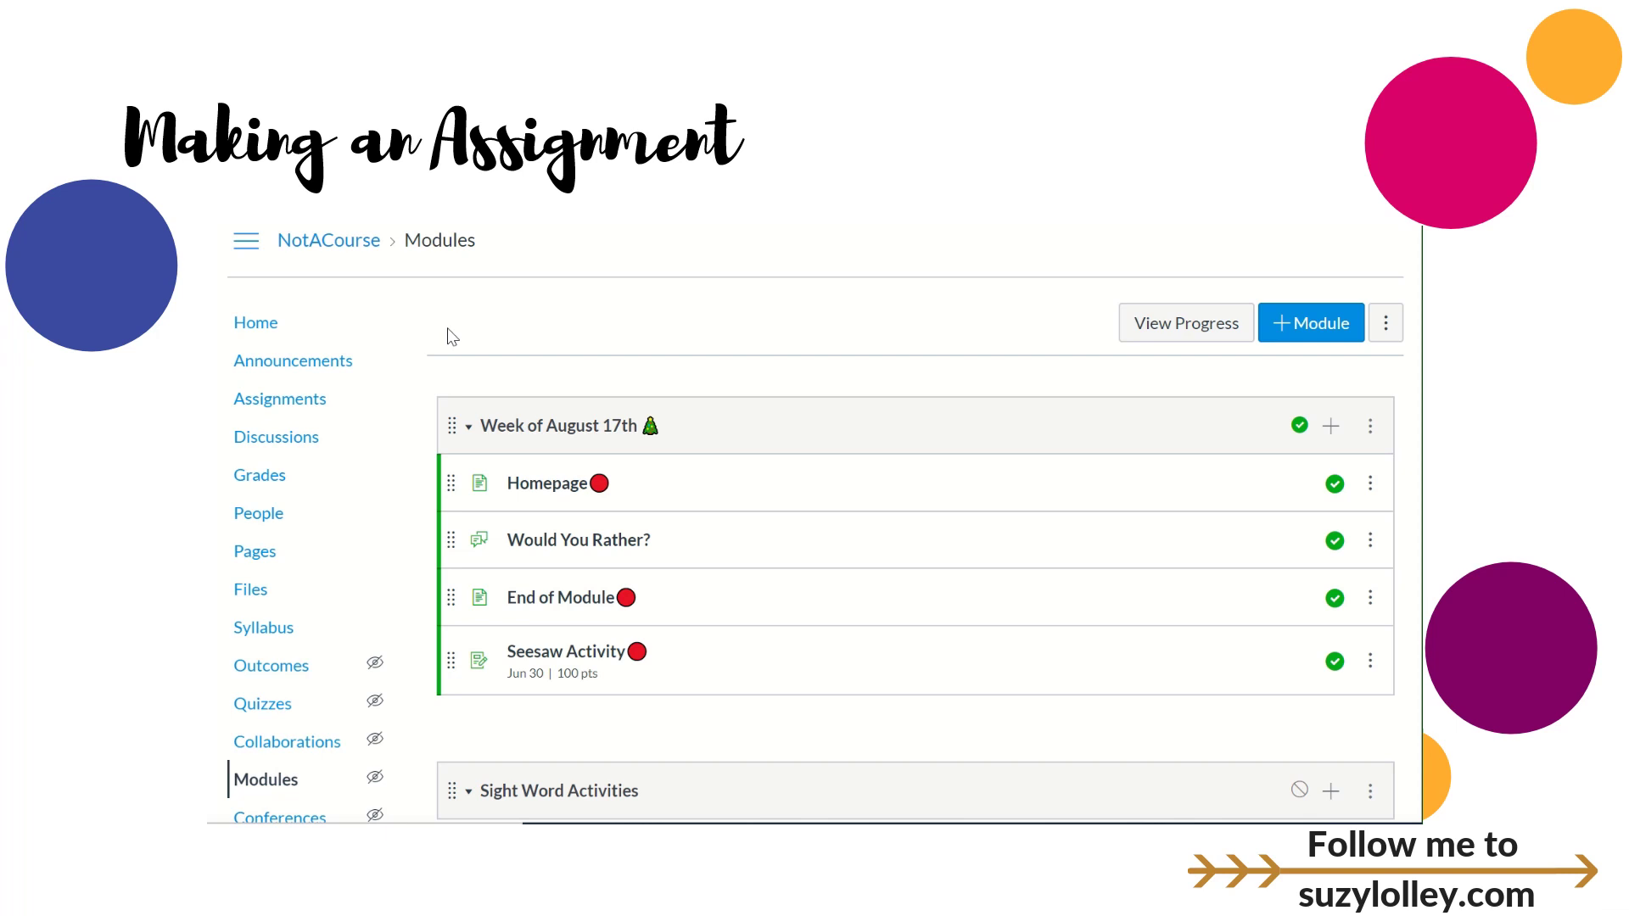
# Open the NotACourse course's Modules page.
pyautogui.click(259, 782)
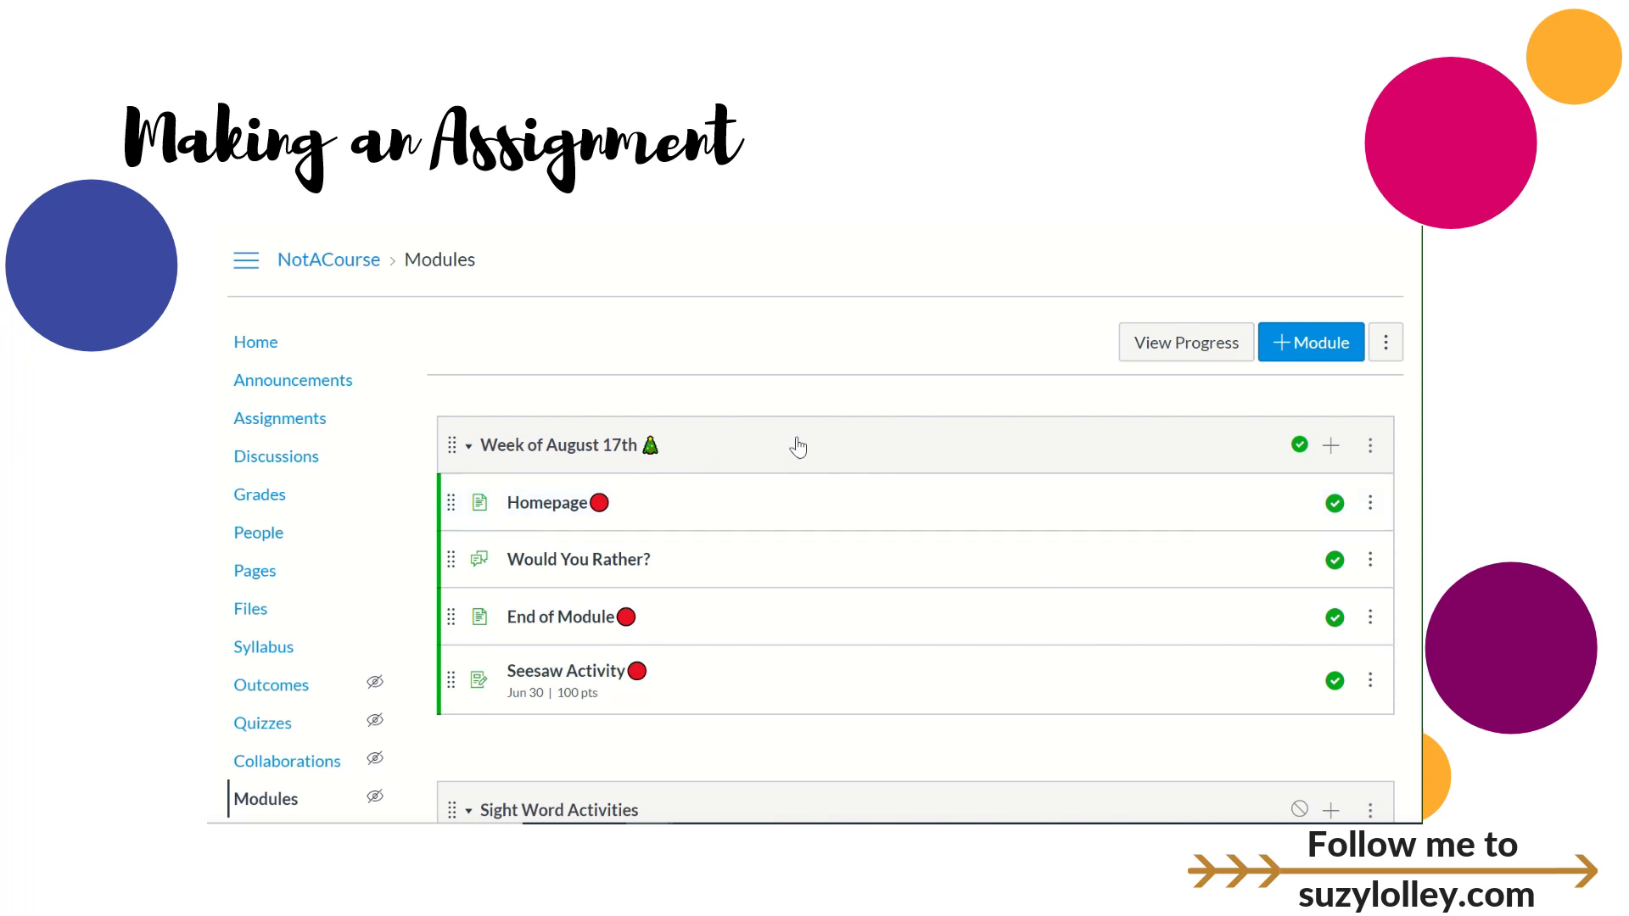
# Create a new assignment named 'Assignment 2' as the fifth item of Week of August 17th.
pyautogui.click(1328, 447)
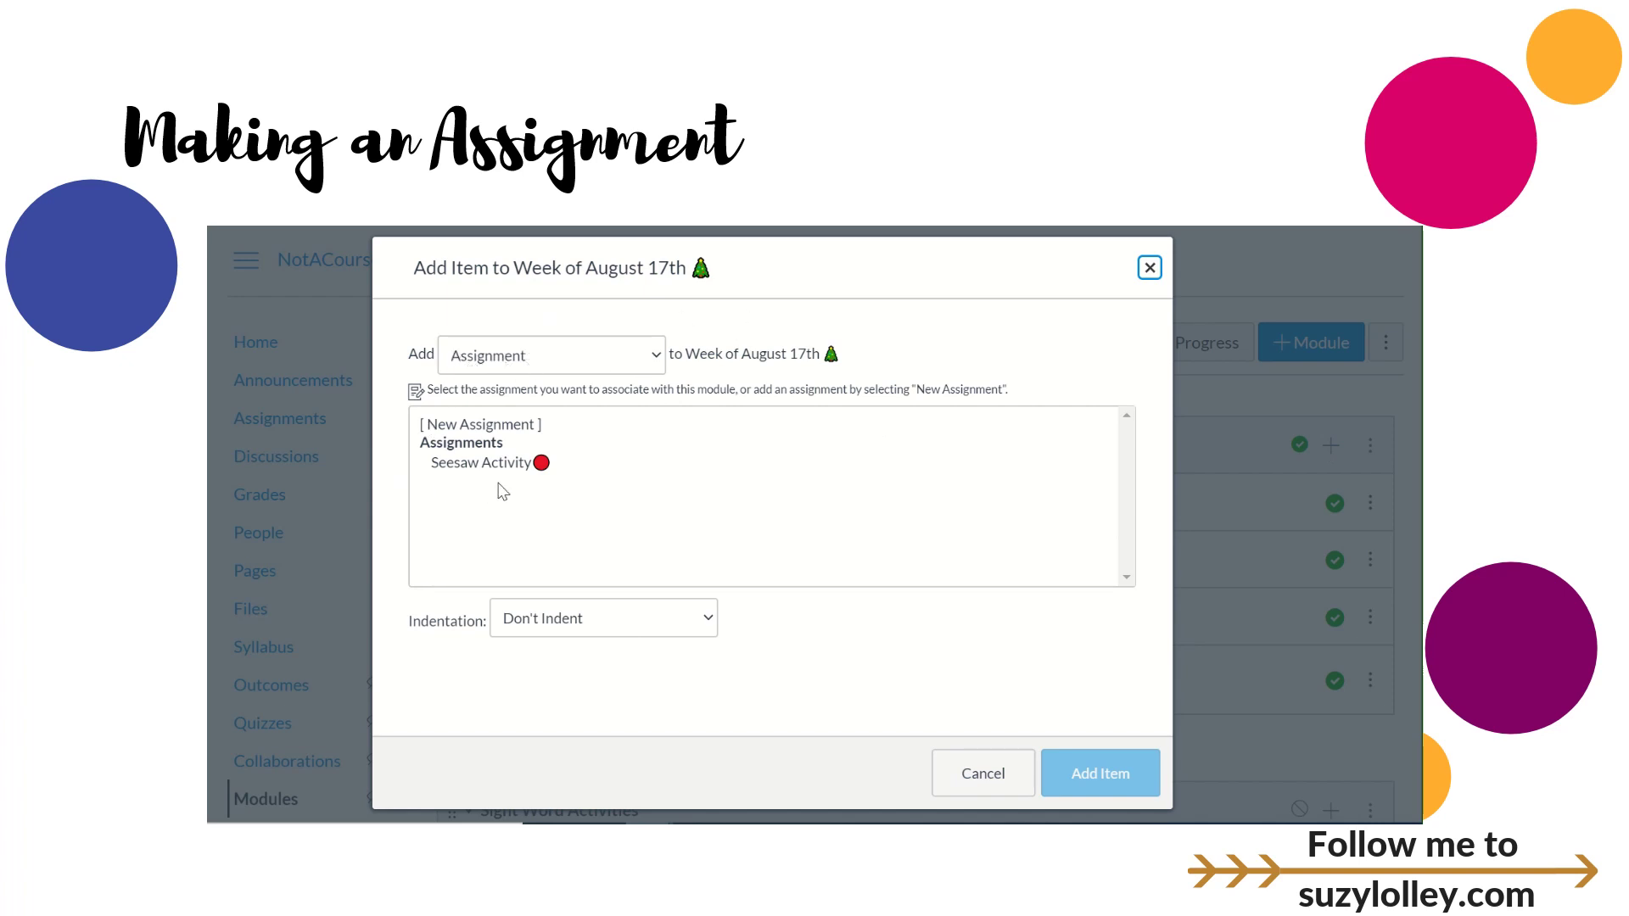
pyautogui.click(483, 431)
pyautogui.click(566, 623)
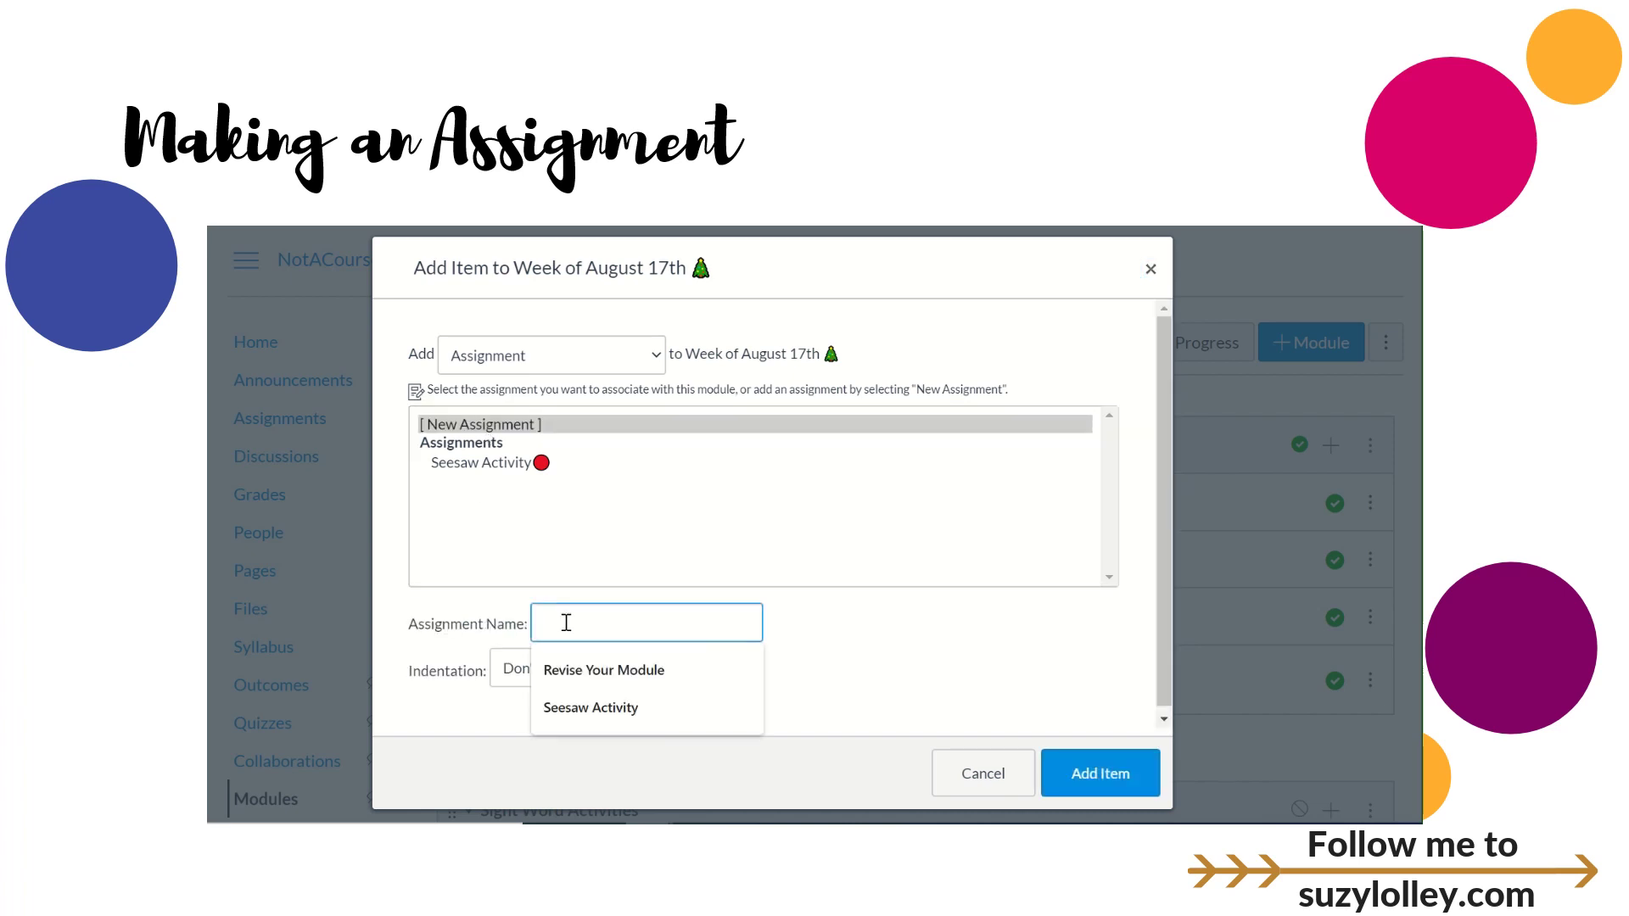
pyautogui.write('Assignment')
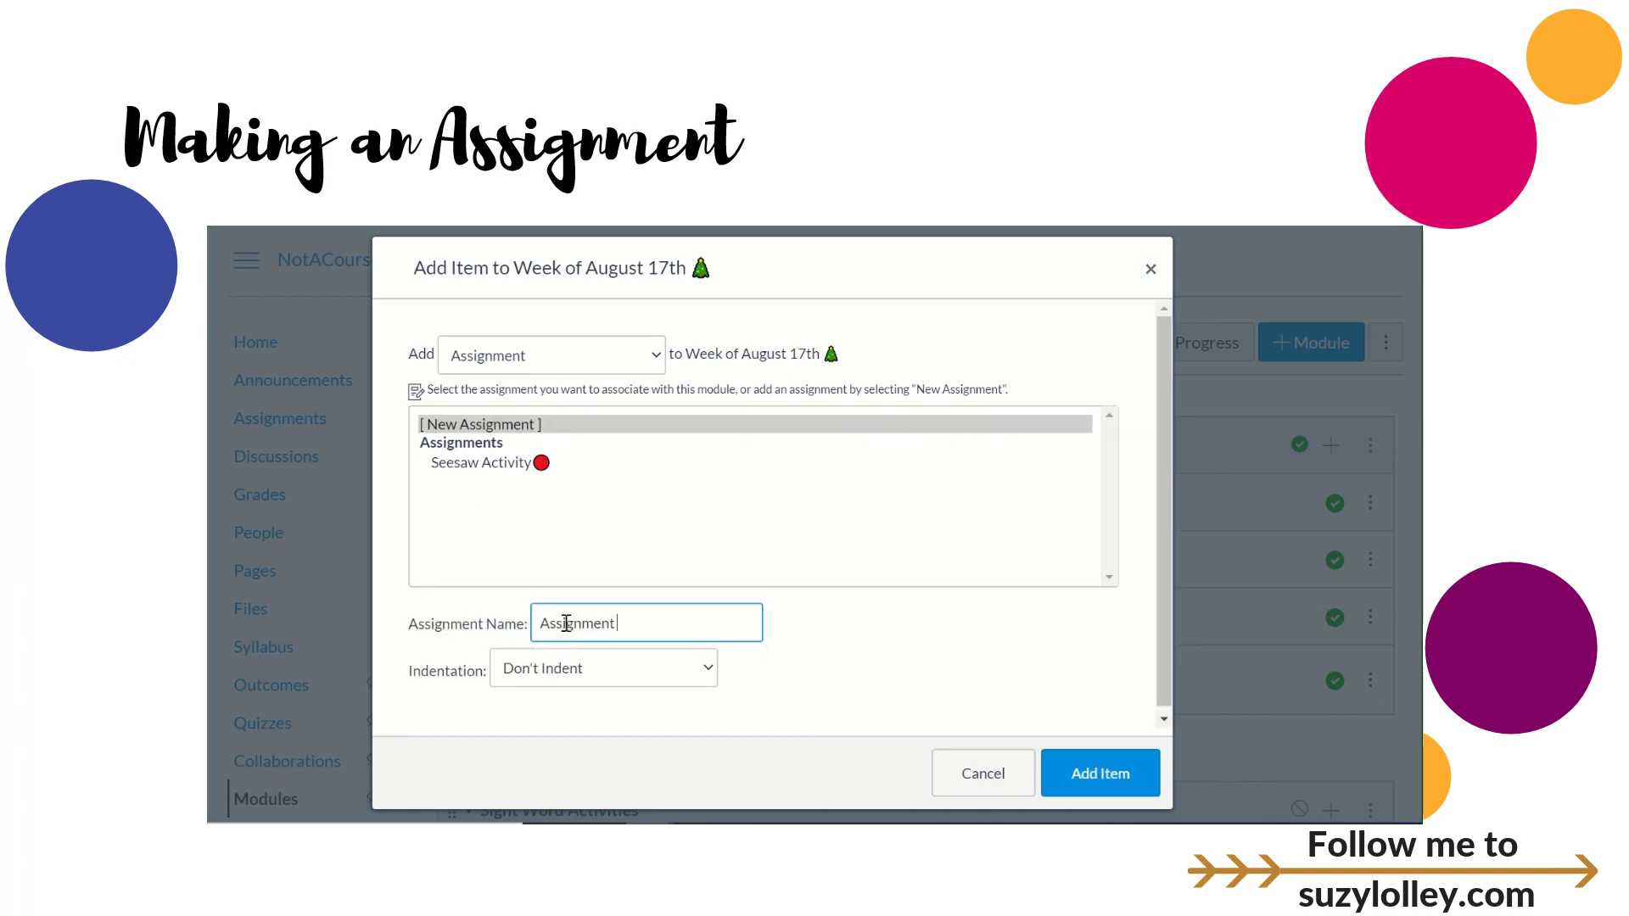
pyautogui.write(' 2')
pyautogui.click(1113, 779)
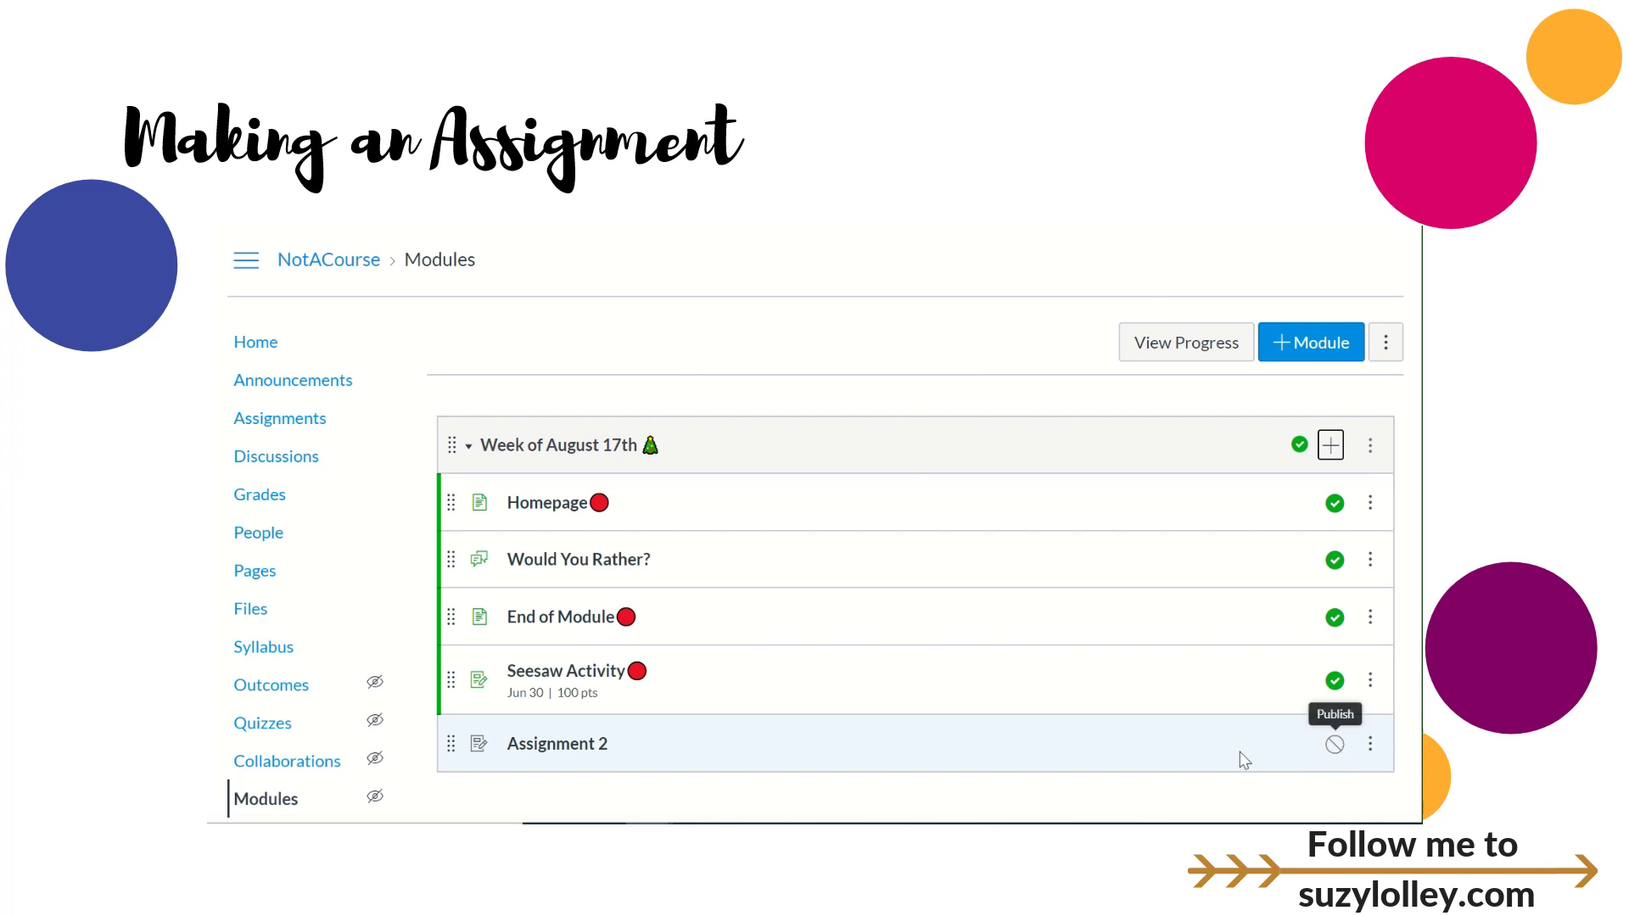
# Open Assignment 2's edit page and type 'Directions' into its description body.
pyautogui.click(545, 753)
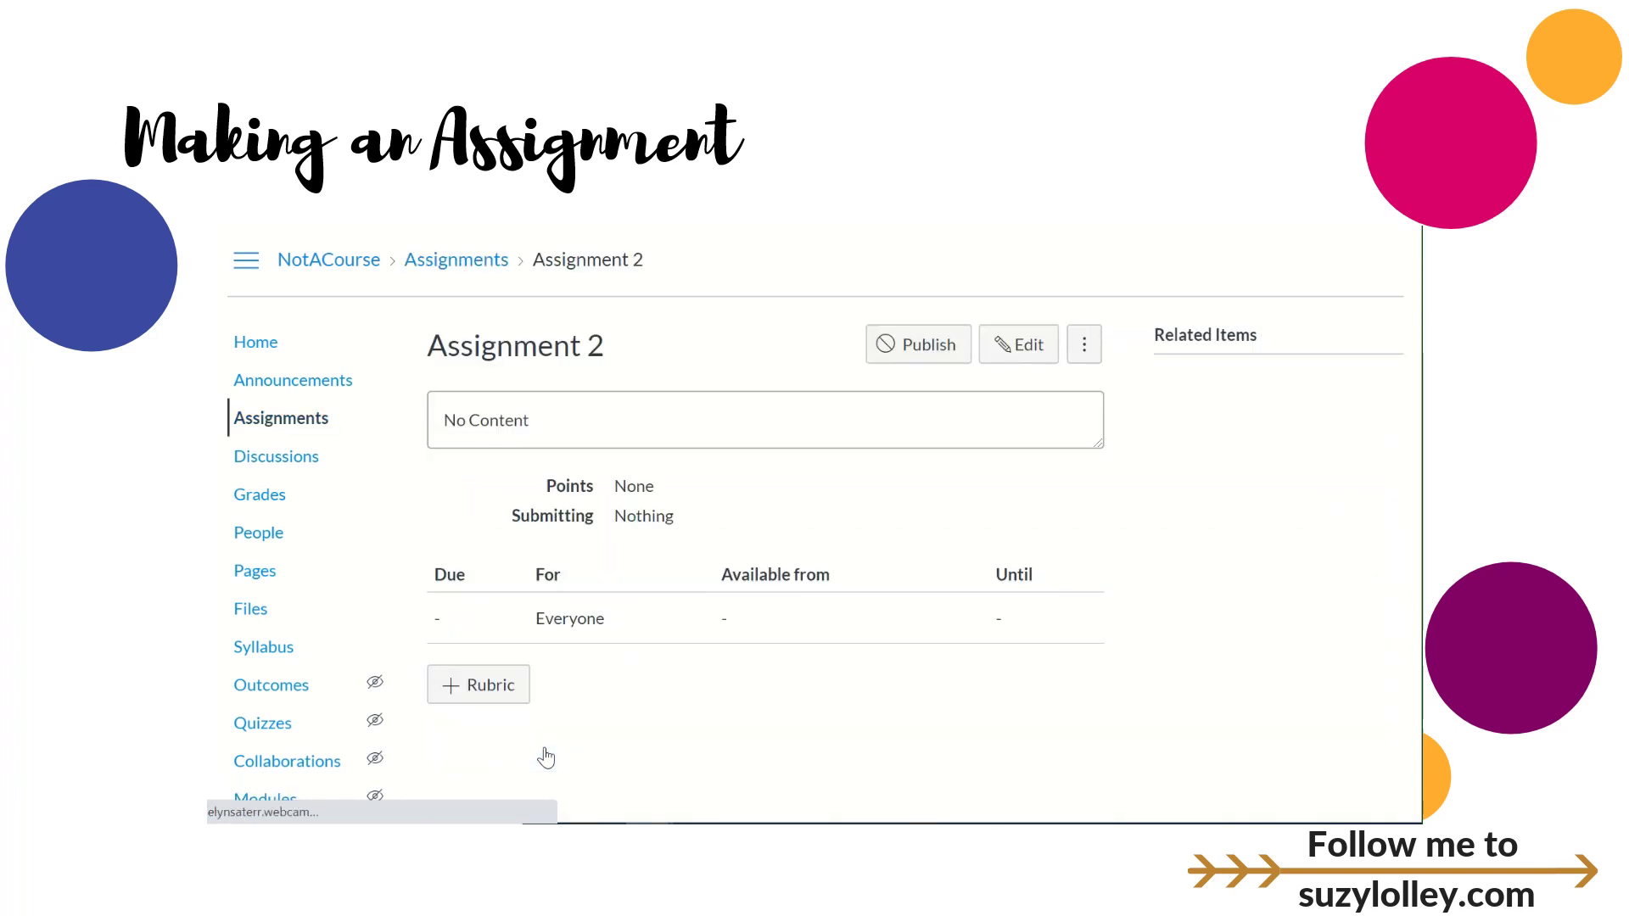
pyautogui.click(1028, 345)
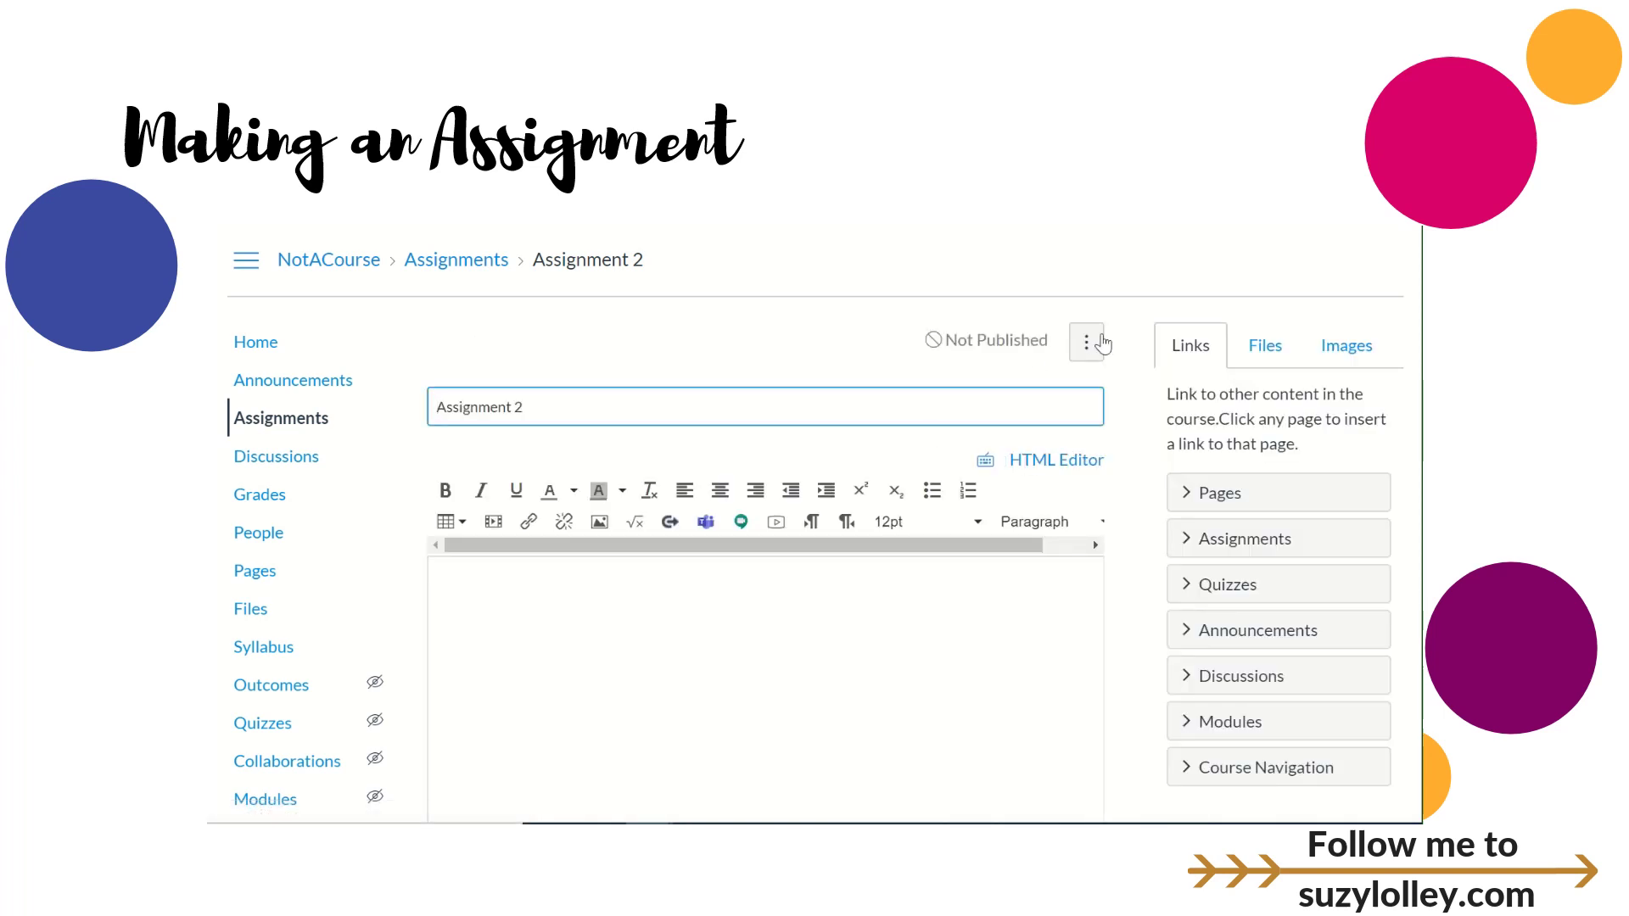
pyautogui.click(526, 603)
pyautogui.write('Directions')
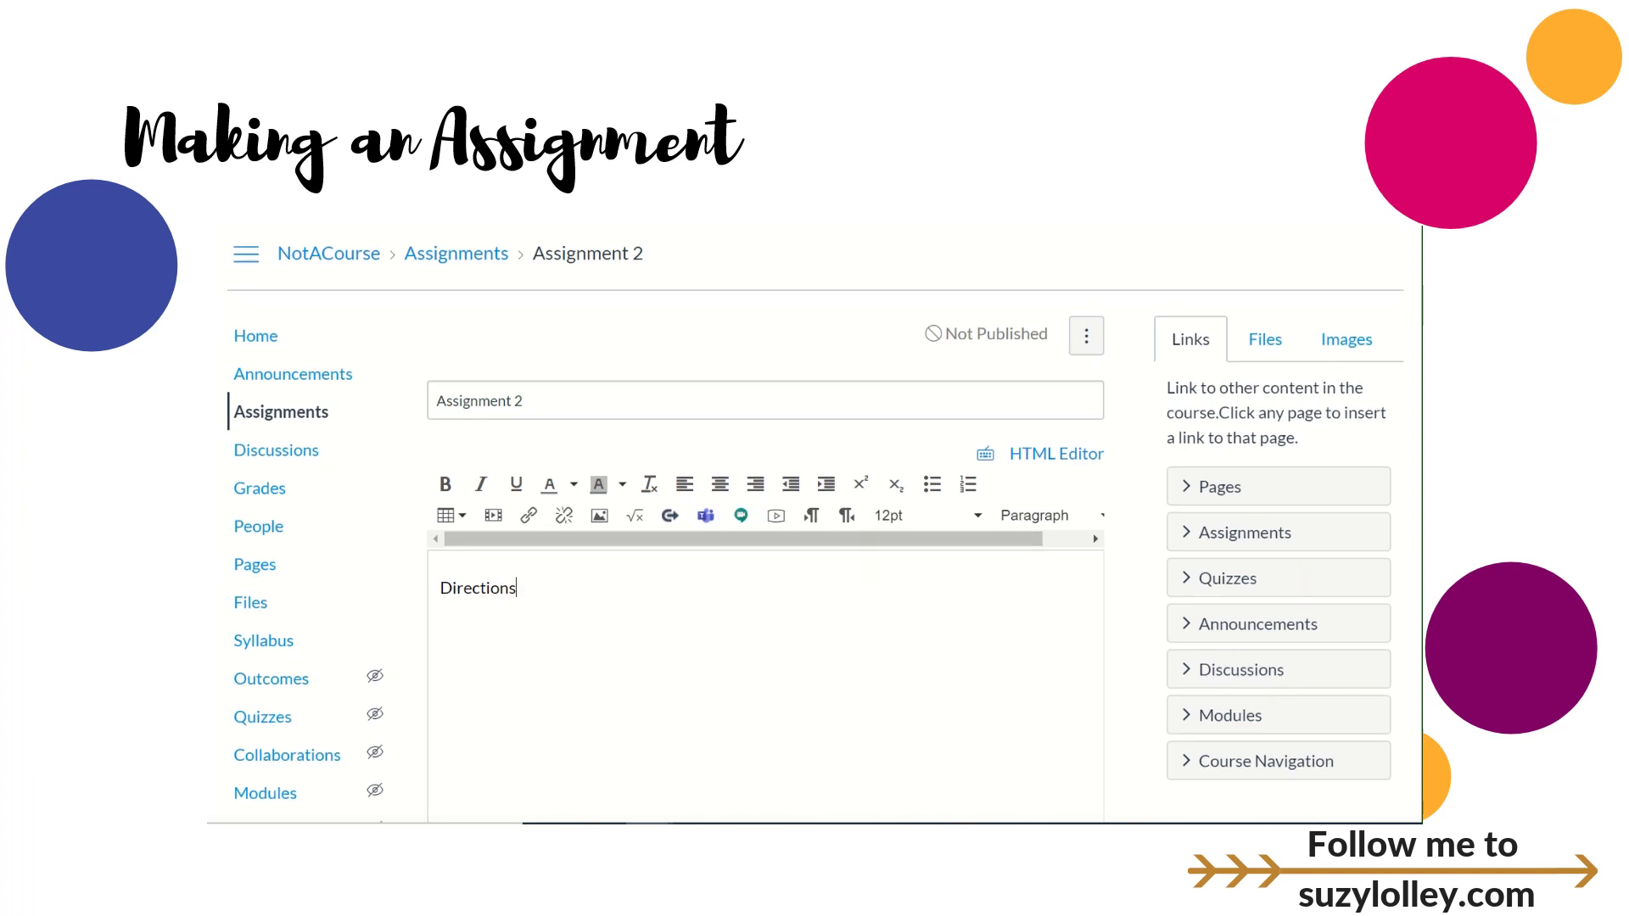
# Enter 100 in Assignment 2's Points field.
pyautogui.scroll(-1, 1061, 339)
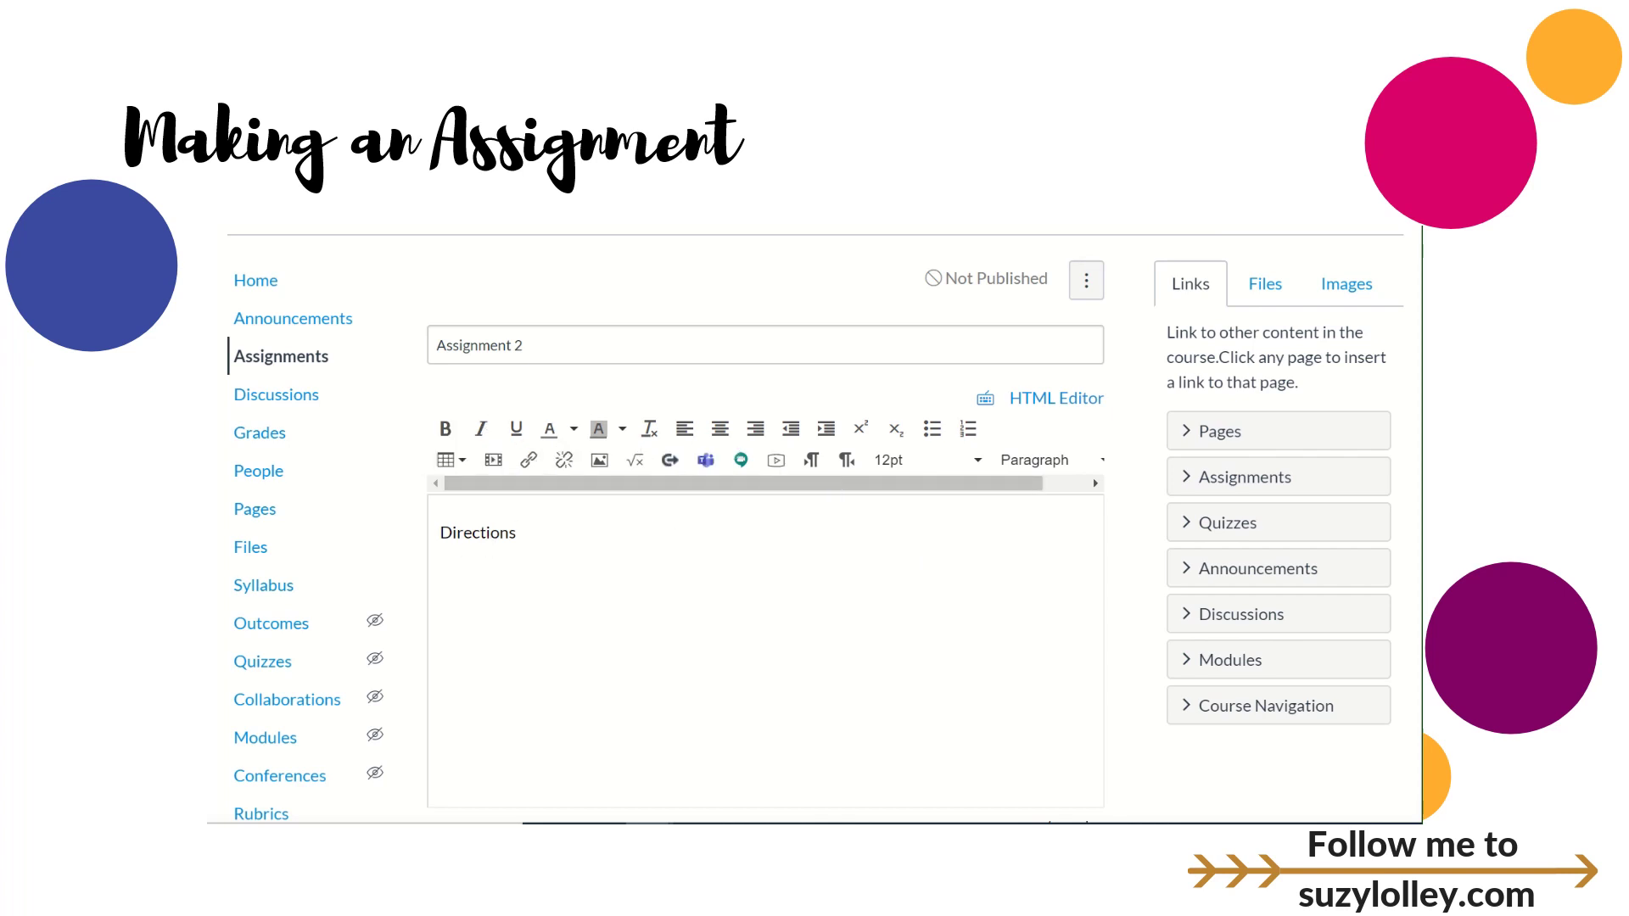
pyautogui.scroll(-2, 763, 509)
pyautogui.scroll(2, 763, 509)
pyautogui.scroll(-6, 1387, 471)
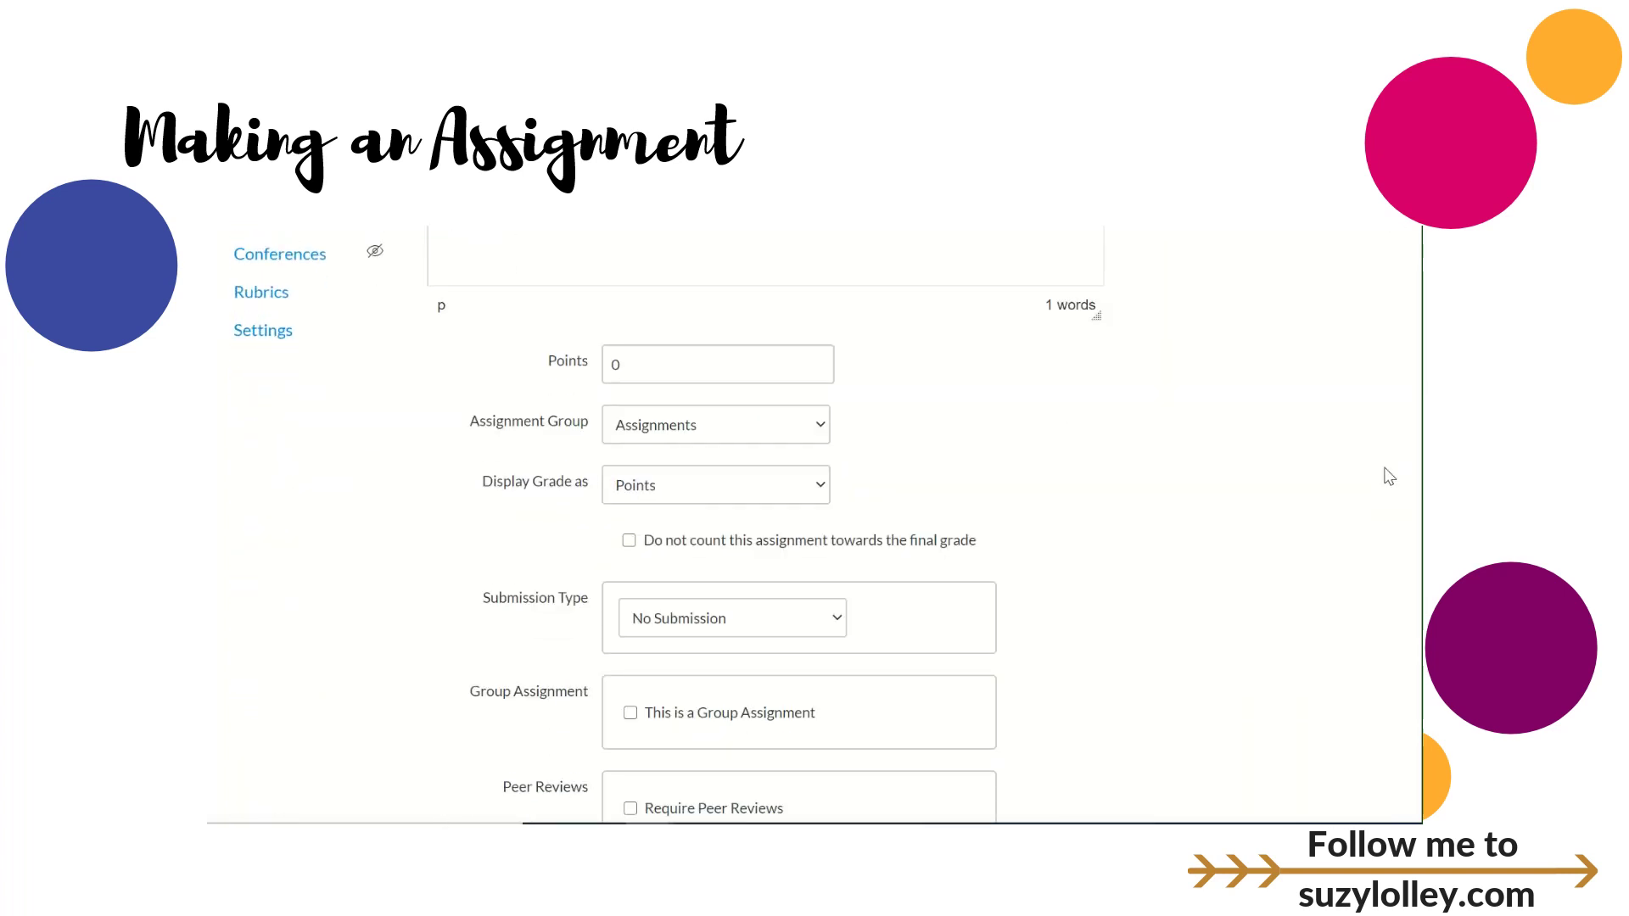
pyautogui.click(616, 366)
pyautogui.write('100')
pyautogui.click(1052, 449)
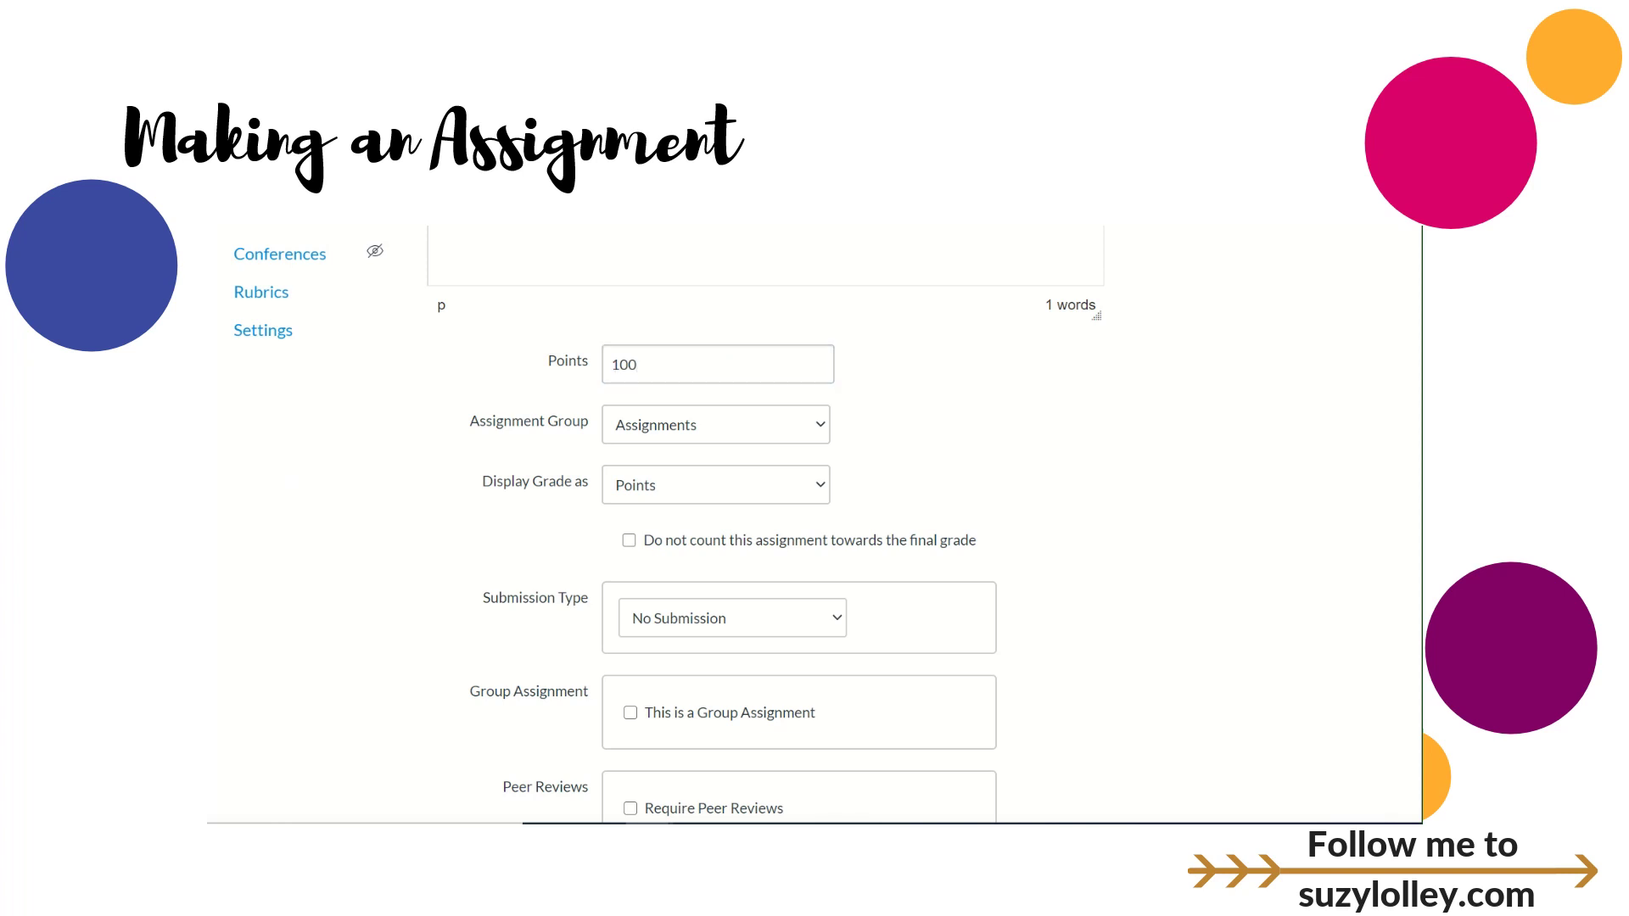
pyautogui.scroll(-1, 773, 263)
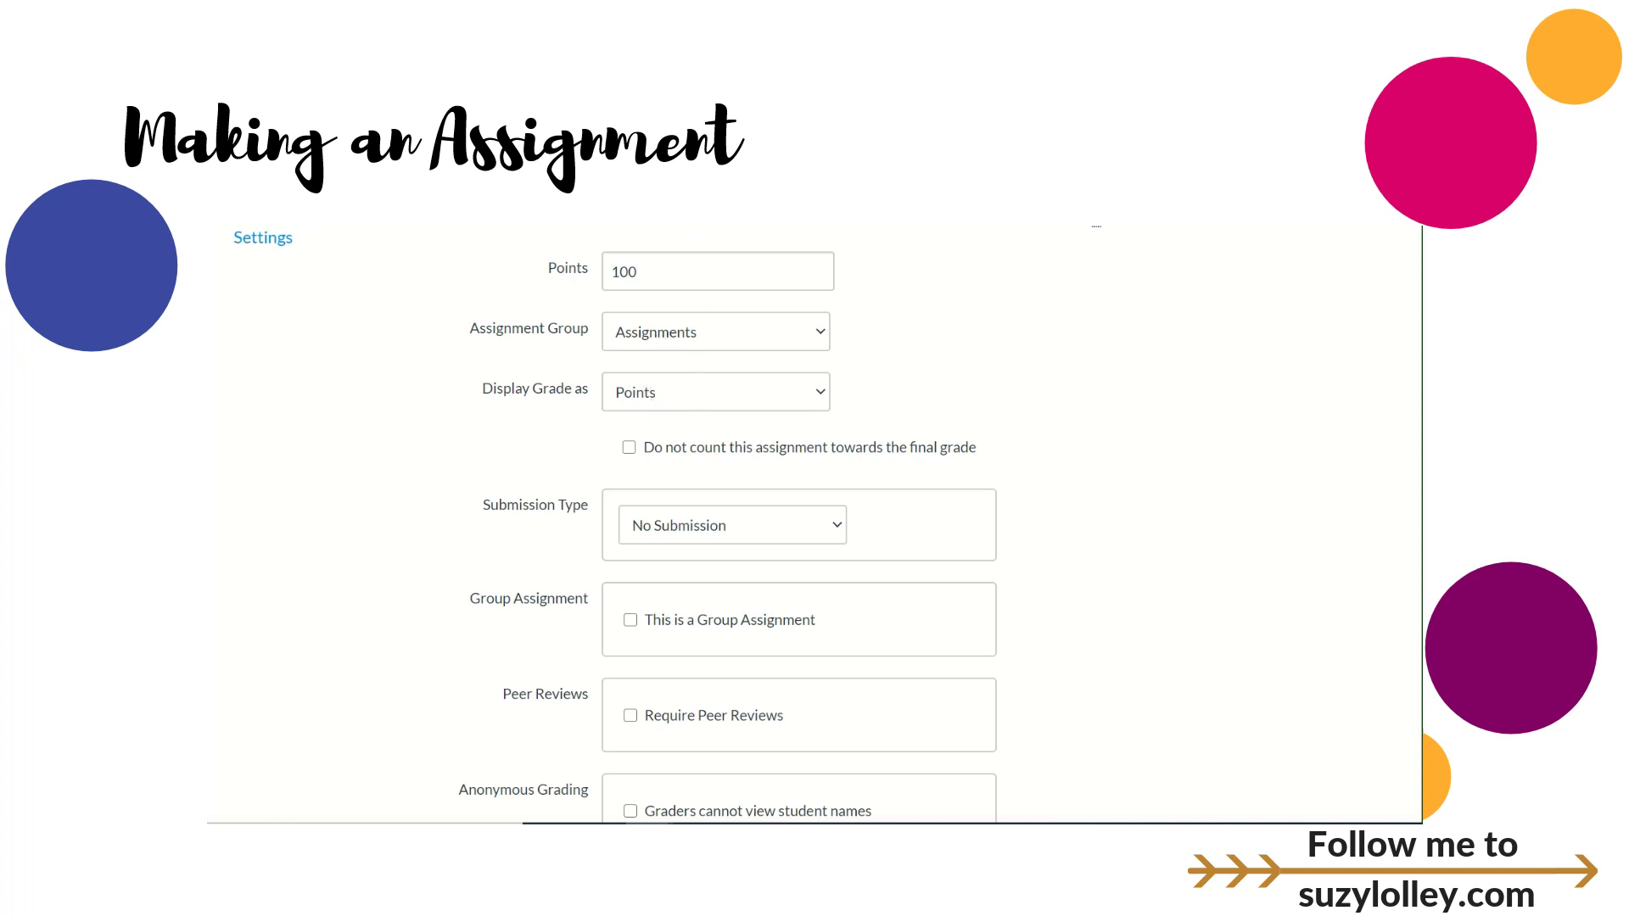
pyautogui.scroll(-1, 793, 374)
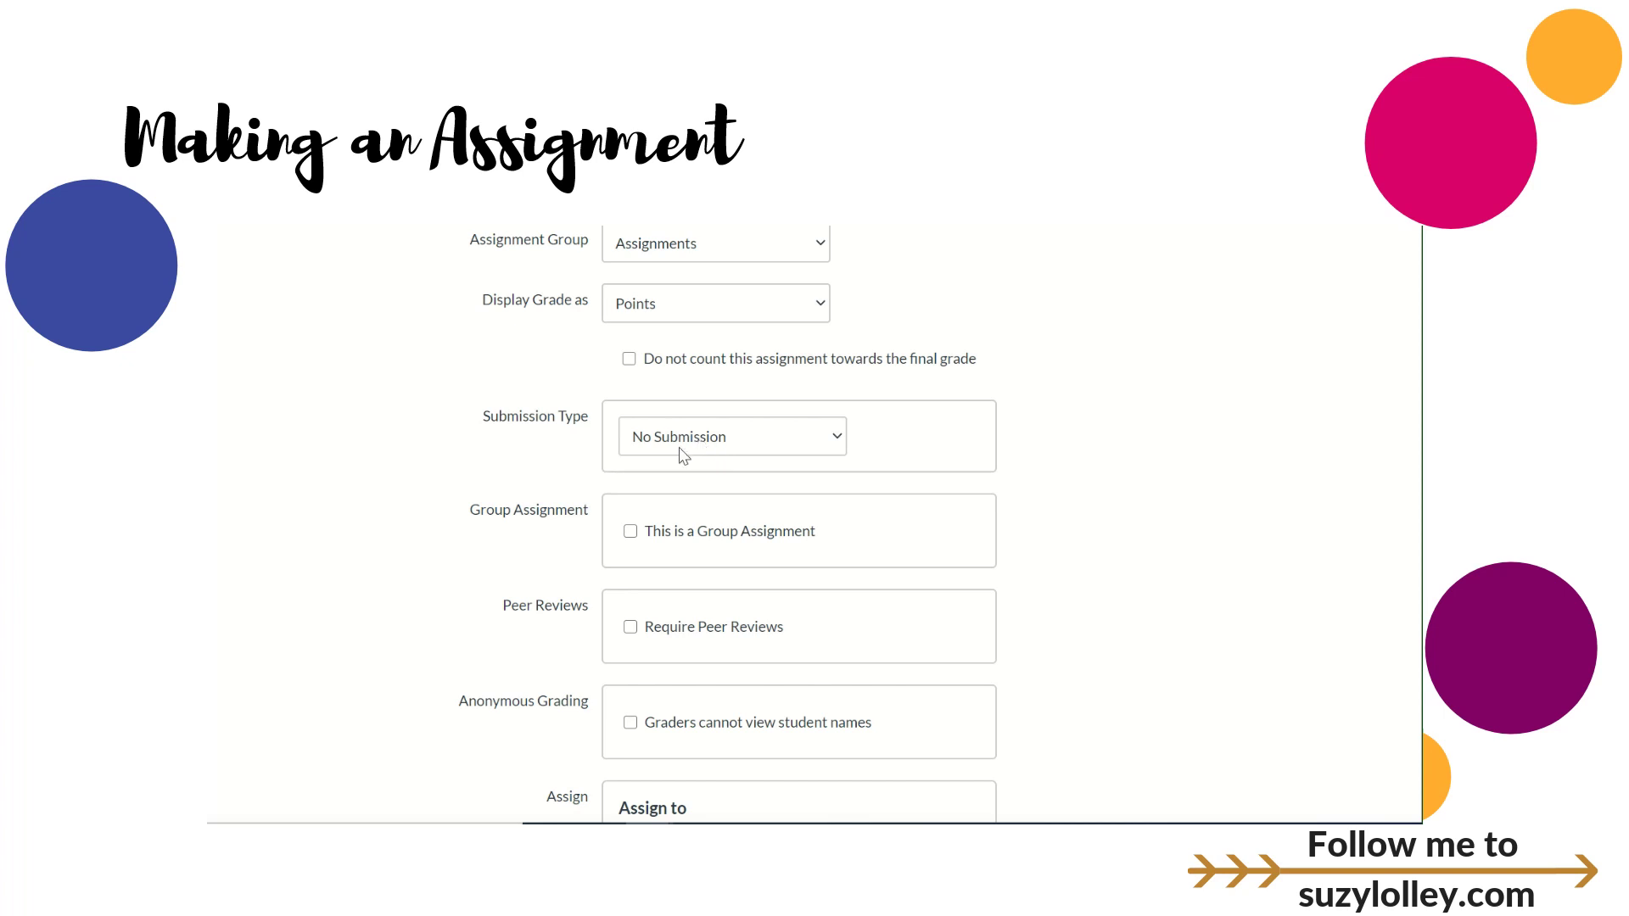
# Choose Online submission with Text Entry, Website URL, Media Recordings and File Uploads enabled.
pyautogui.click(704, 448)
pyautogui.click(667, 506)
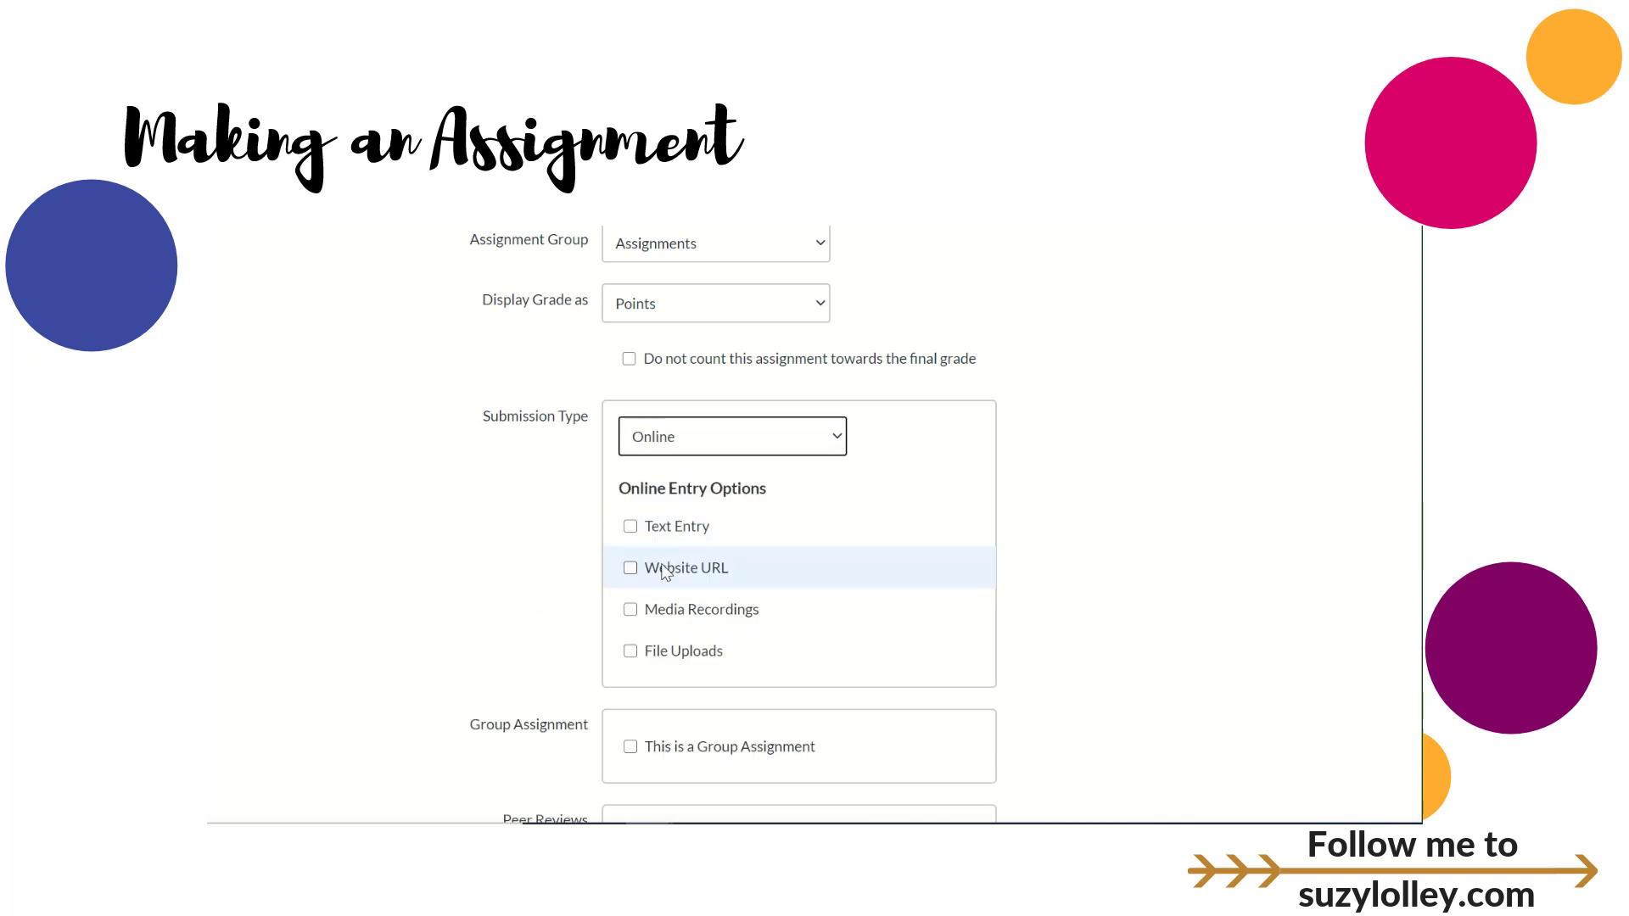
pyautogui.click(630, 527)
pyautogui.click(630, 569)
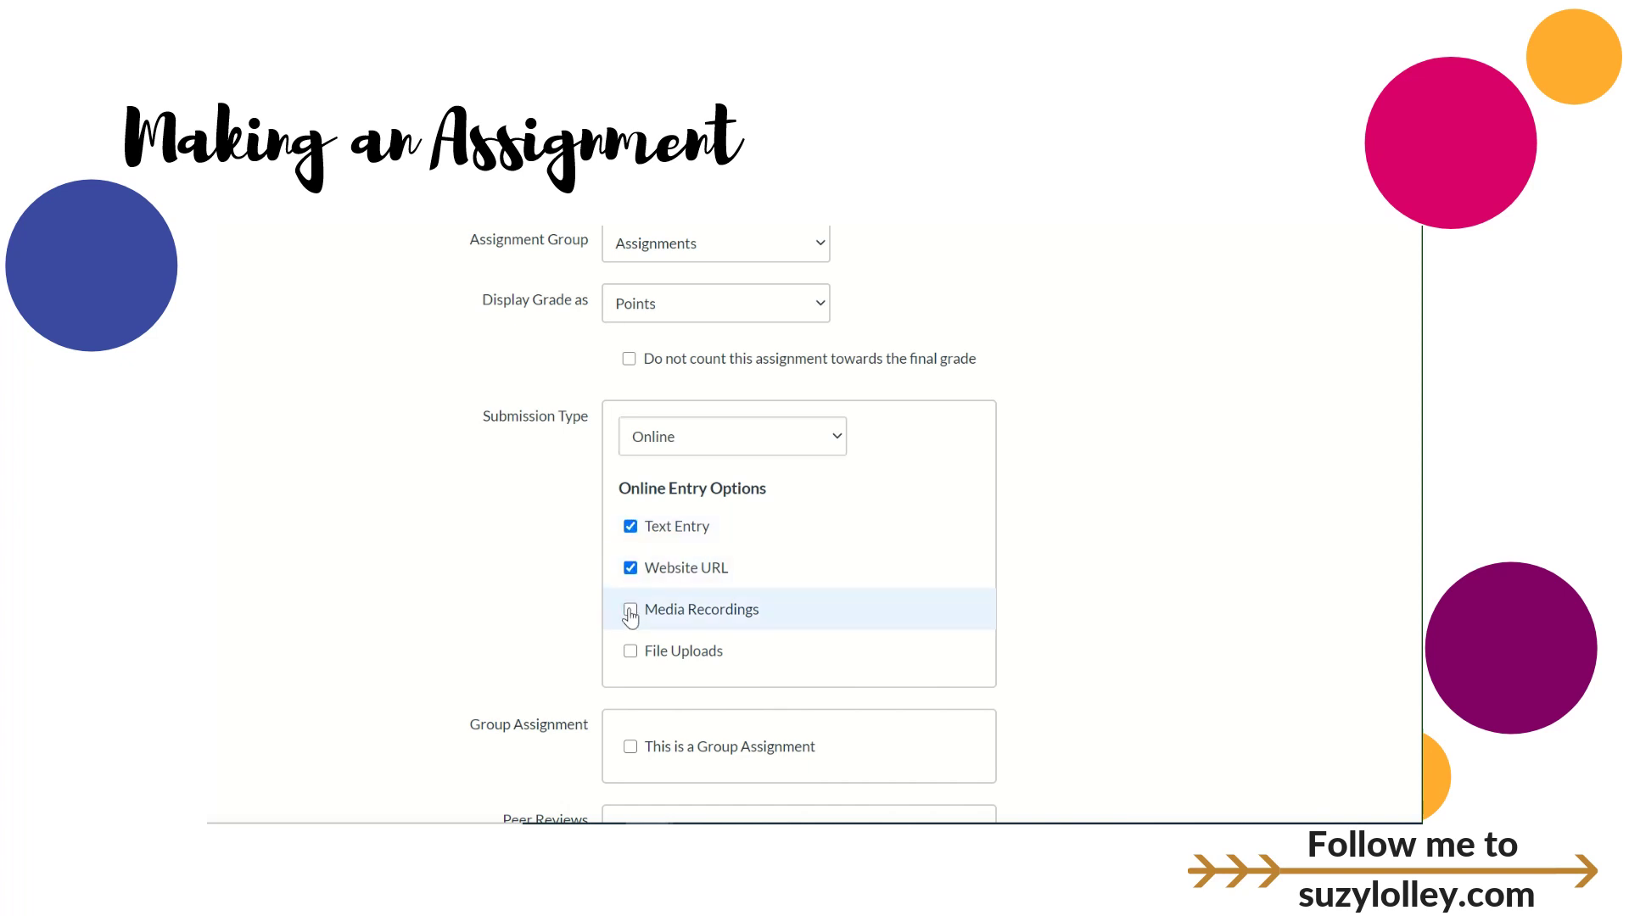
pyautogui.click(630, 610)
pyautogui.click(631, 652)
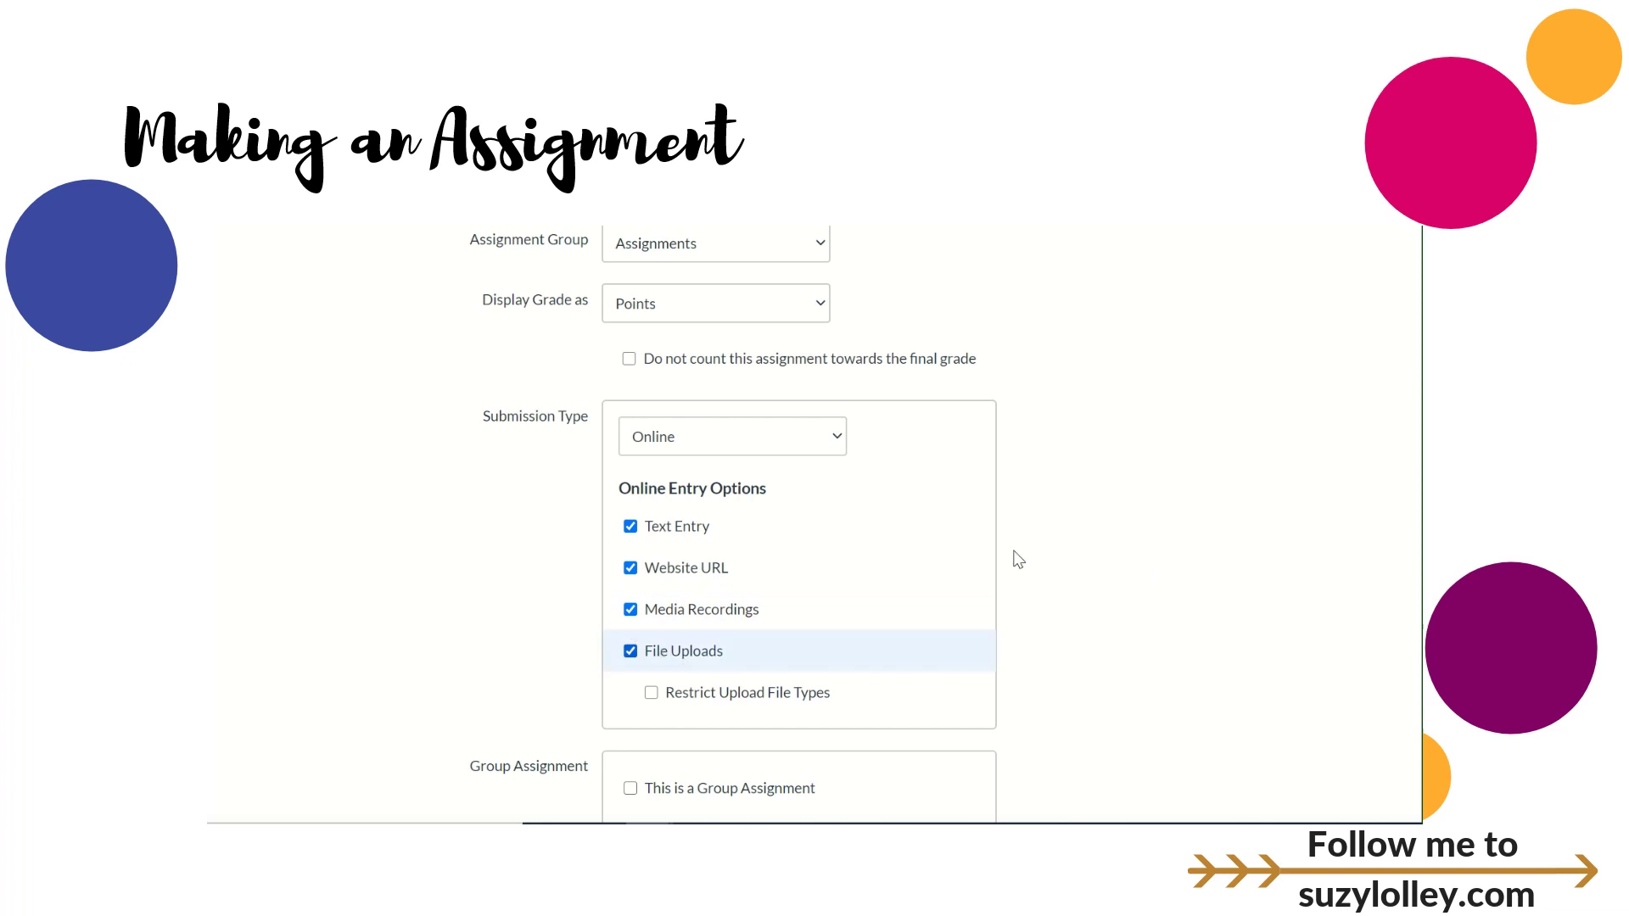
pyautogui.scroll(-2, 815, 518)
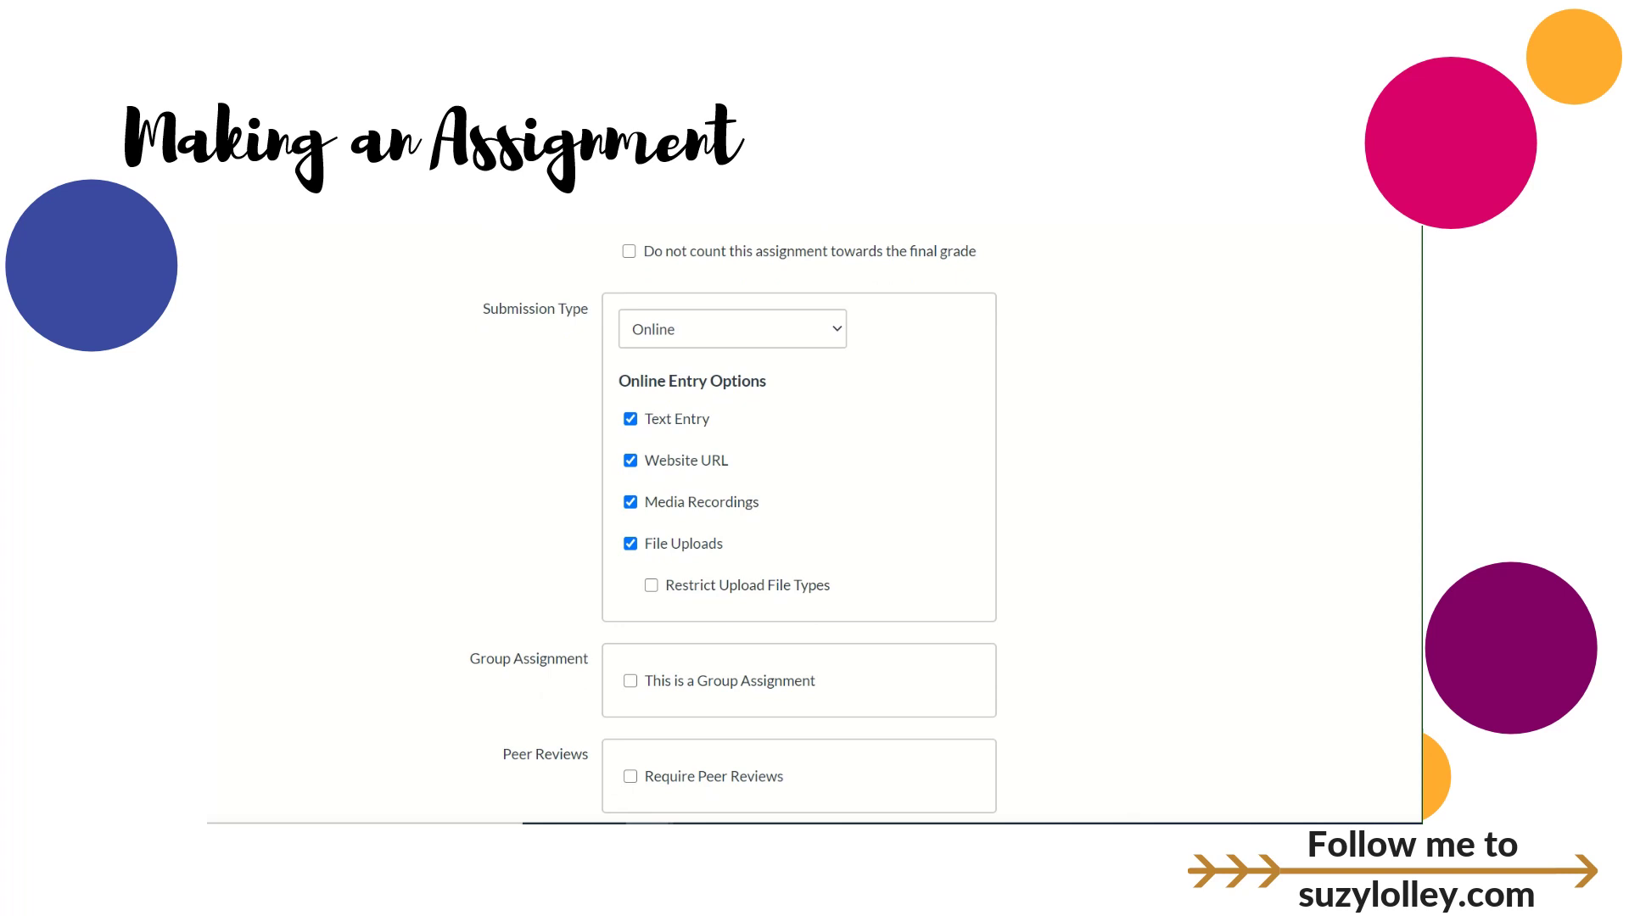
pyautogui.scroll(-5, 1401, 632)
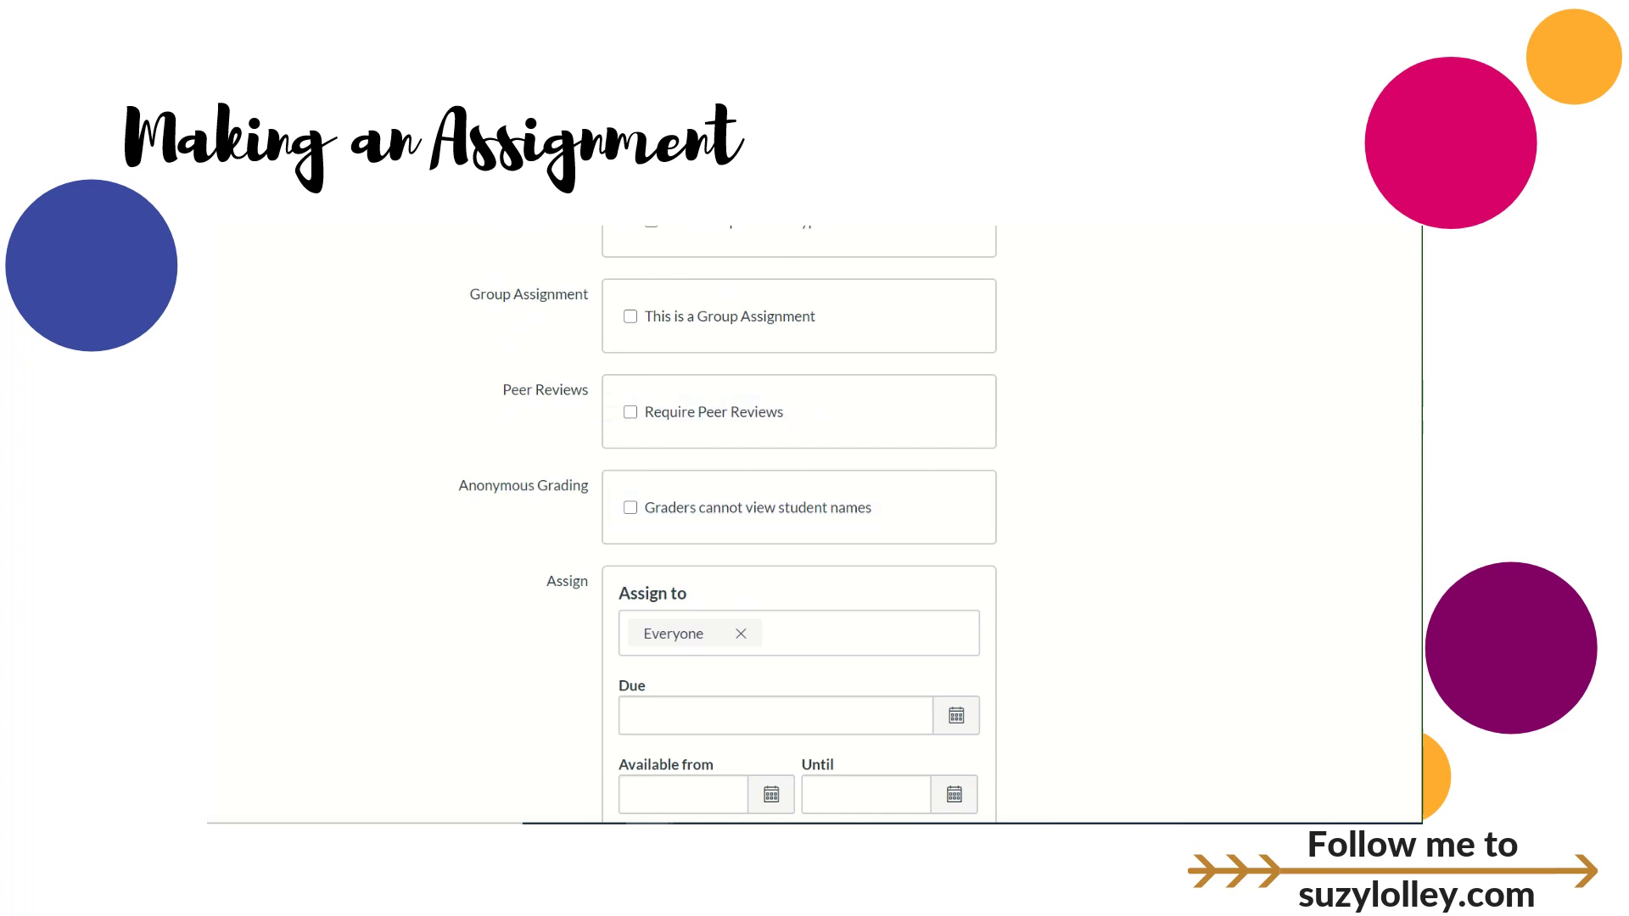
pyautogui.scroll(-3, 814, 522)
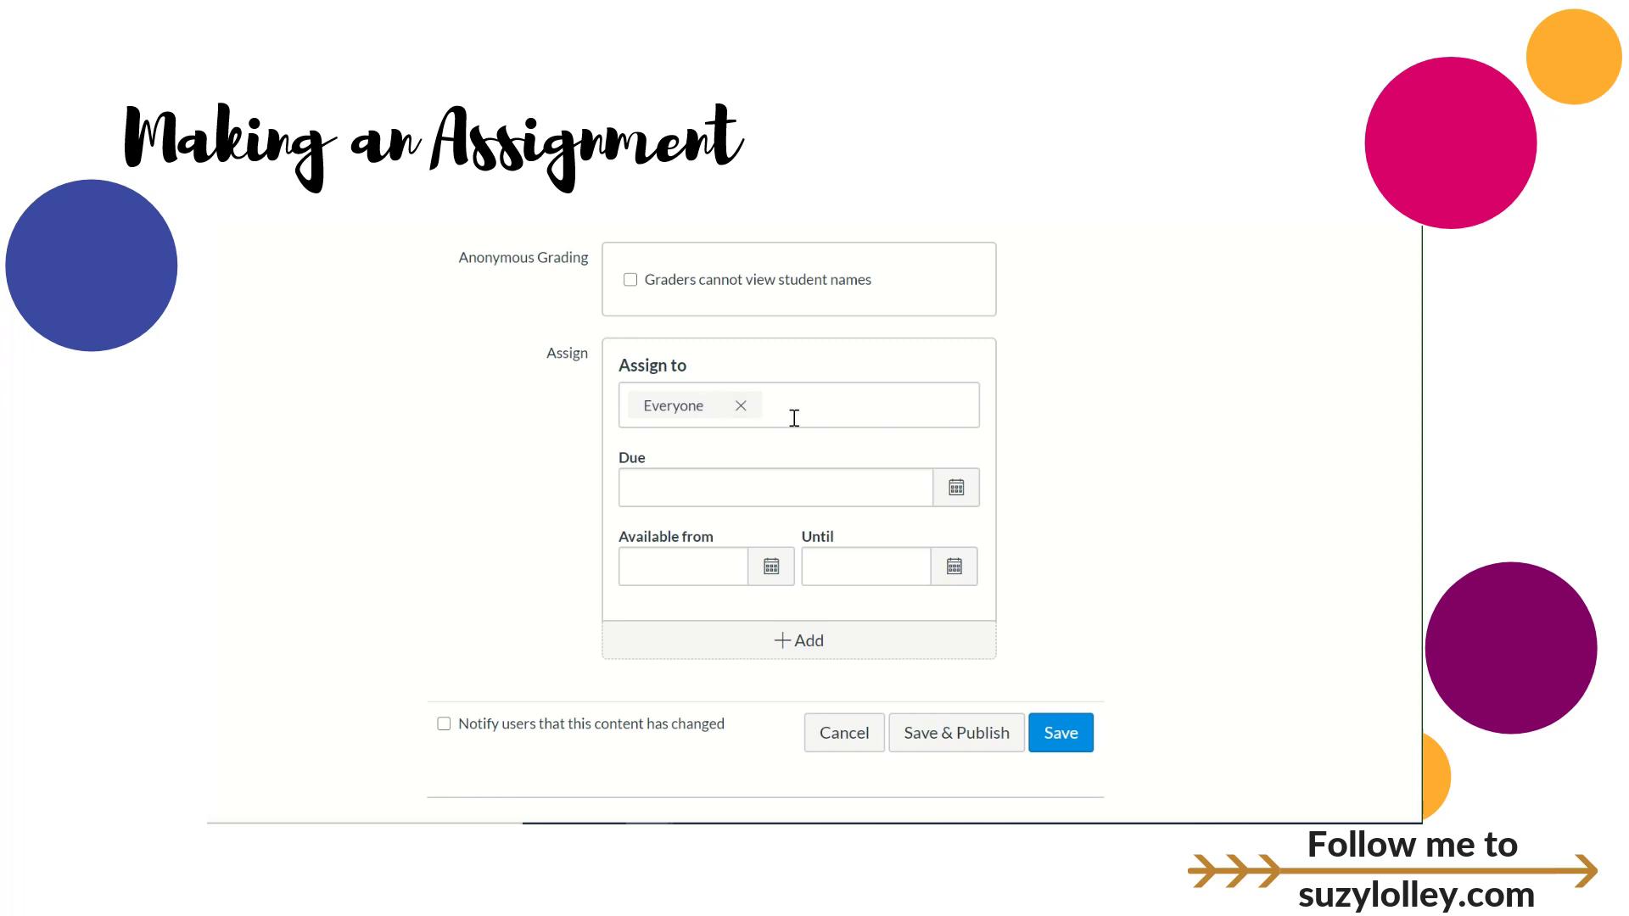
# Pick July 8, 2020 as the due date, then Save & Publish Assignment 2.
pyautogui.click(956, 488)
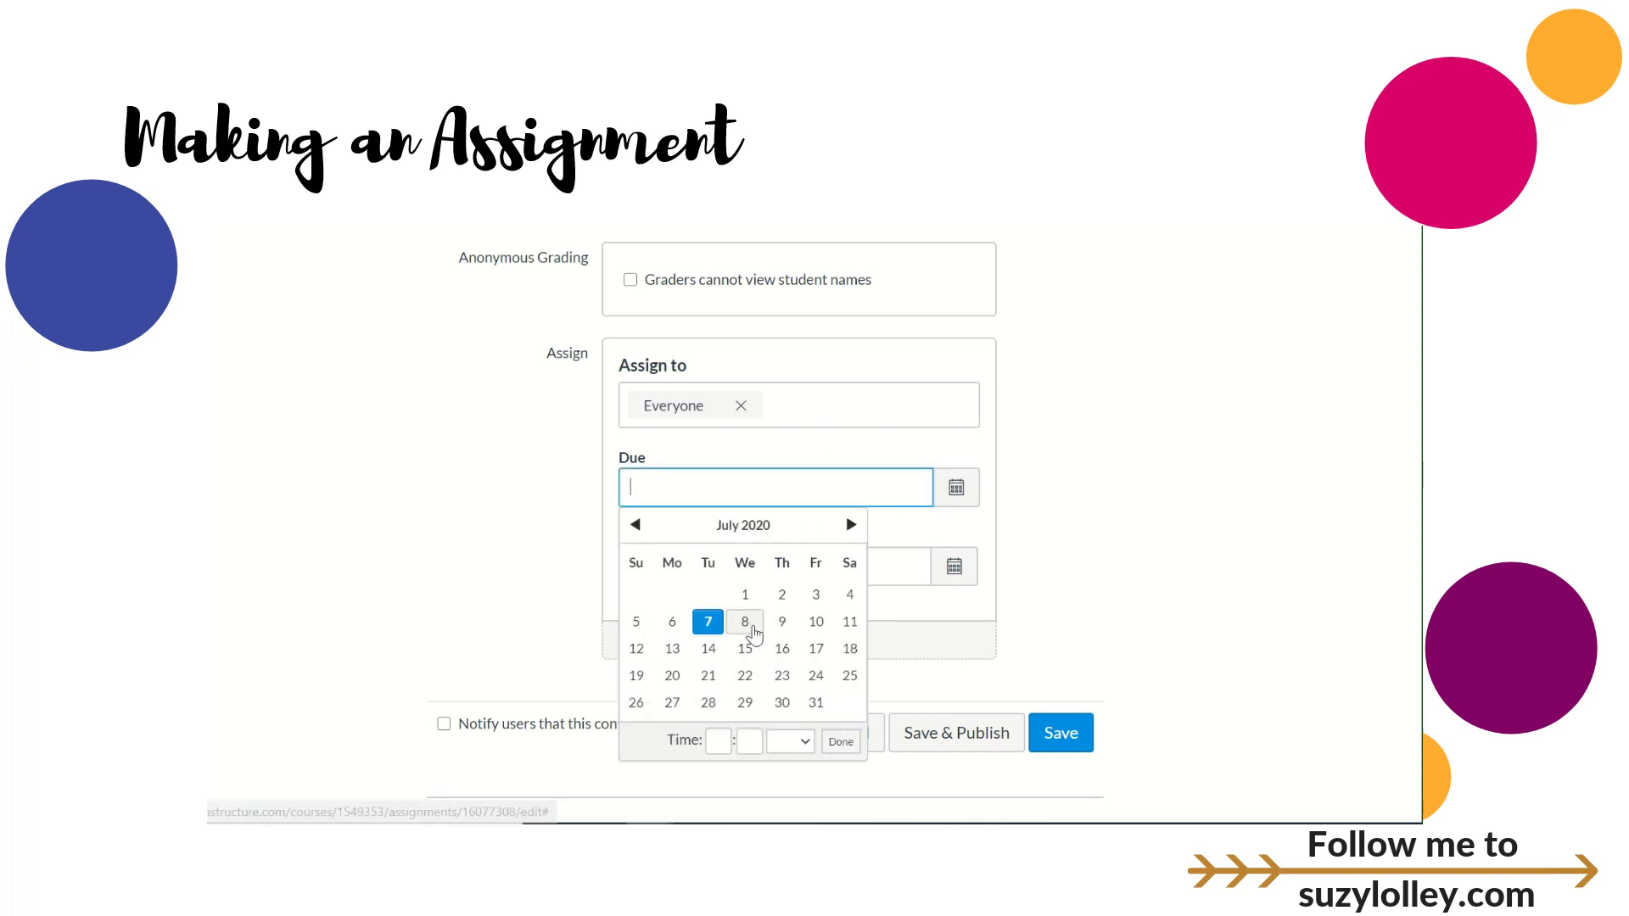
pyautogui.click(744, 621)
pyautogui.click(967, 545)
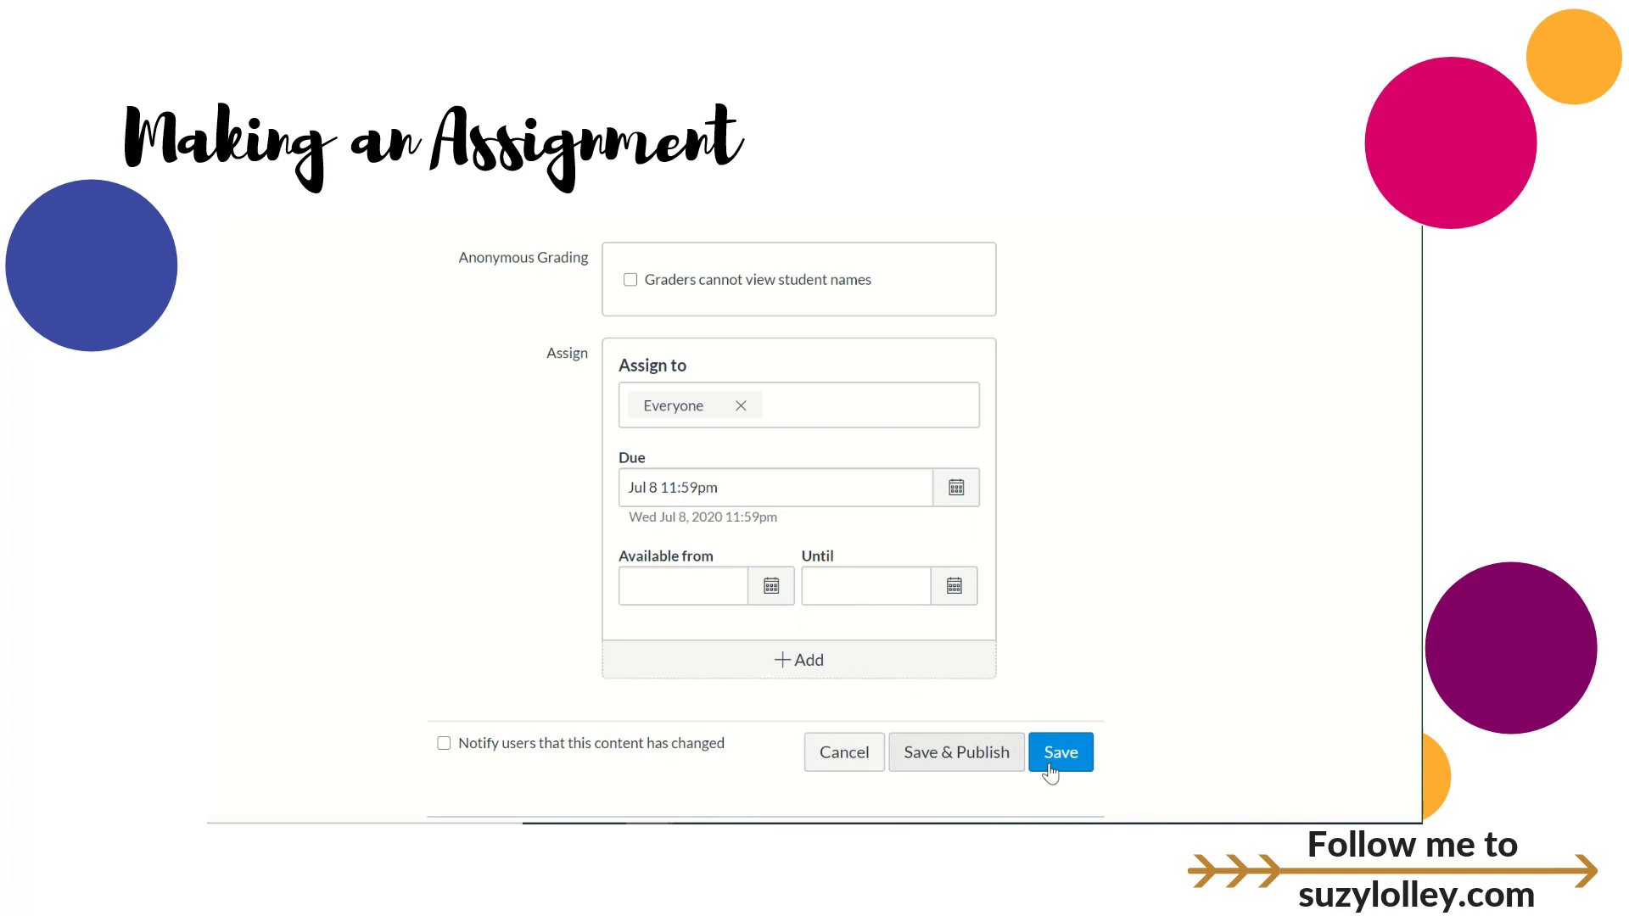
pyautogui.click(933, 761)
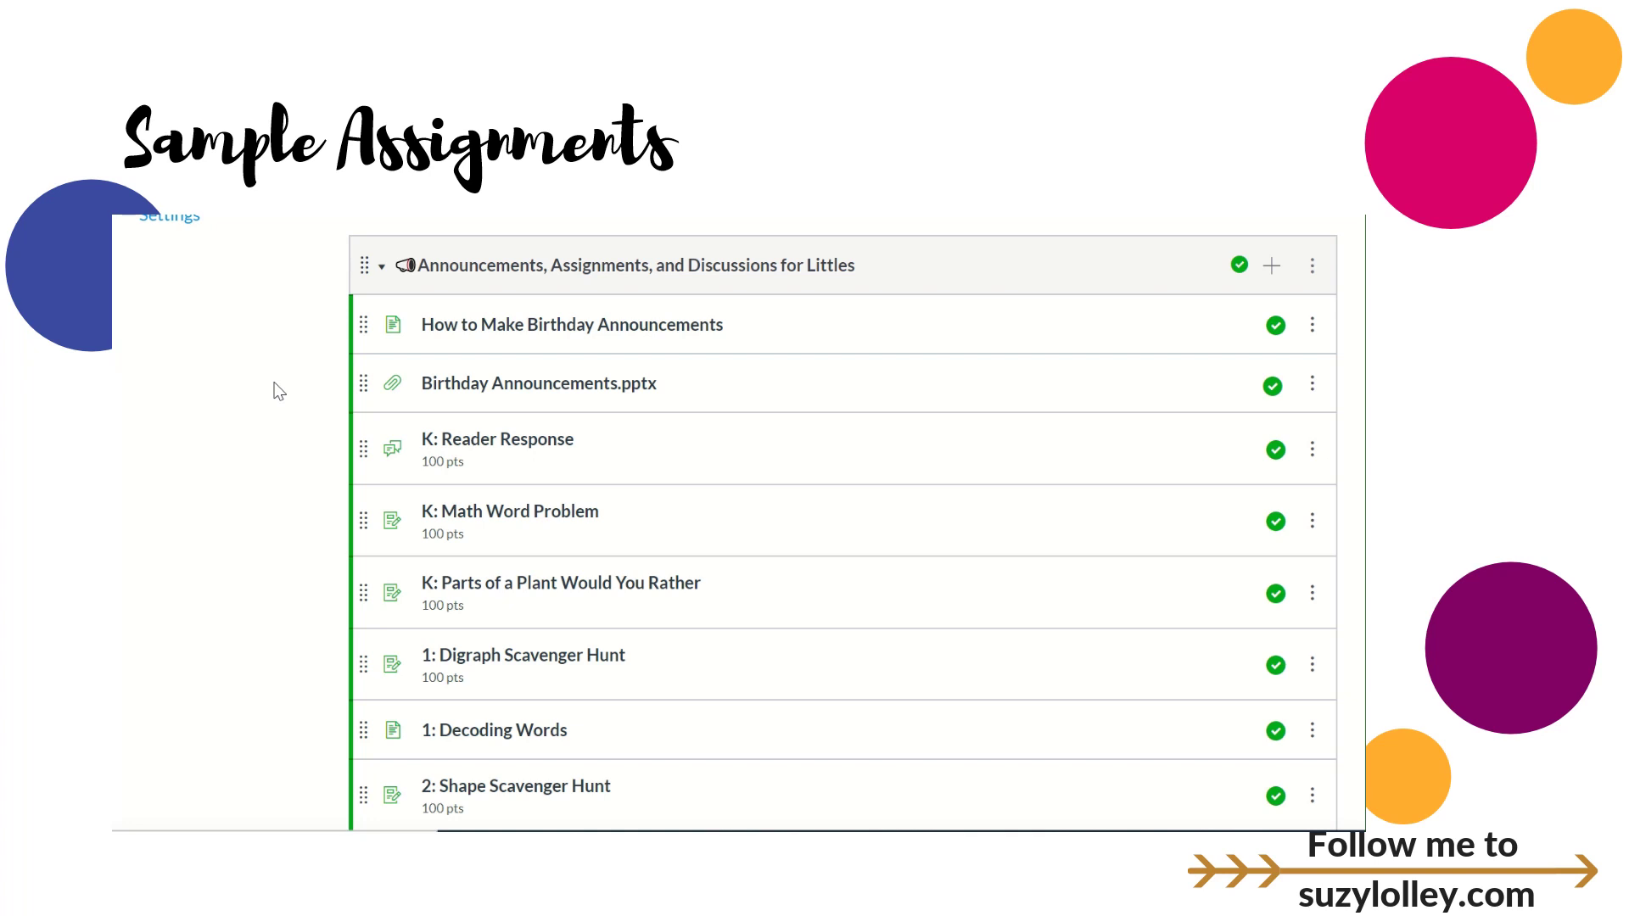
# Scroll through the Announcements, Assignments, and Discussions for Littles sample module list.
pyautogui.scroll(-2, 279, 391)
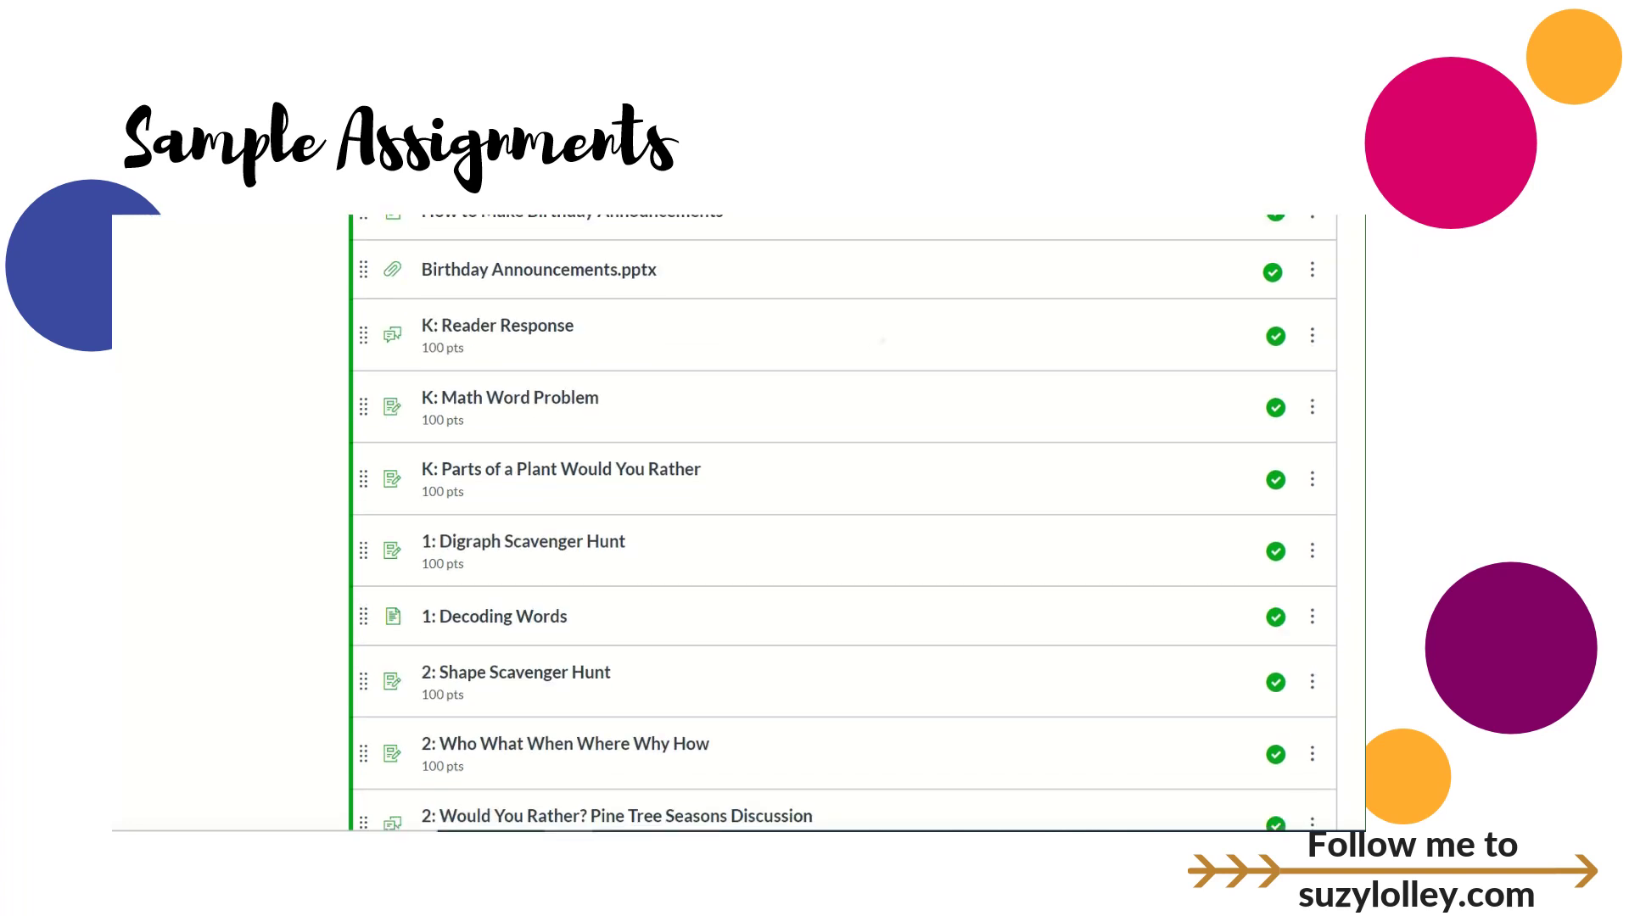
pyautogui.scroll(-2, 842, 523)
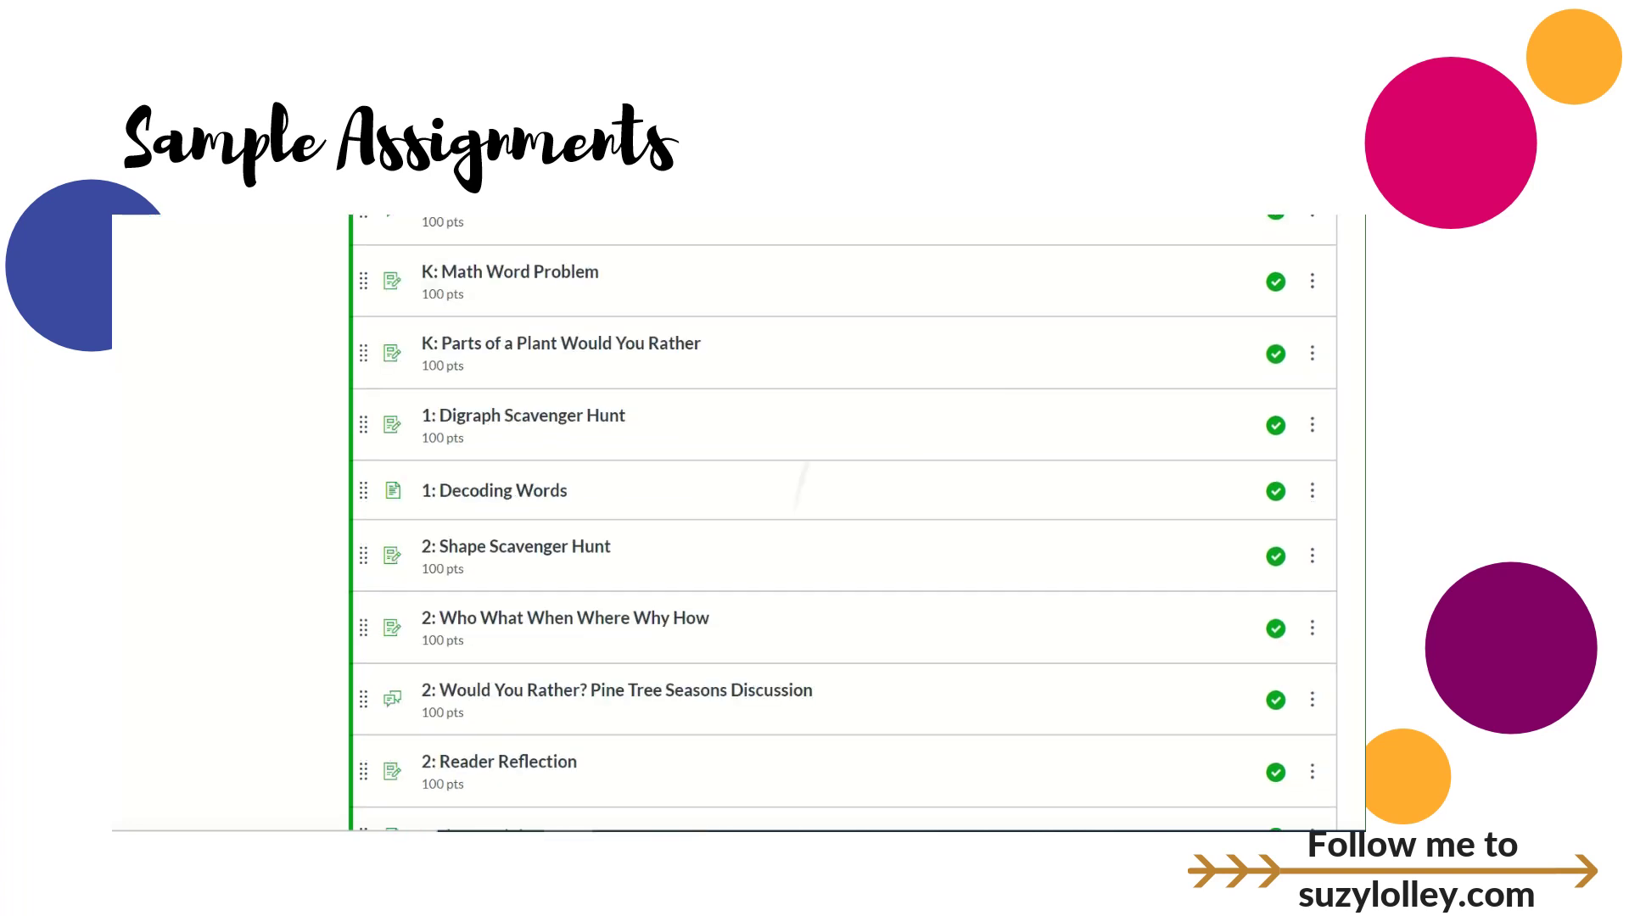
pyautogui.scroll(1, 843, 523)
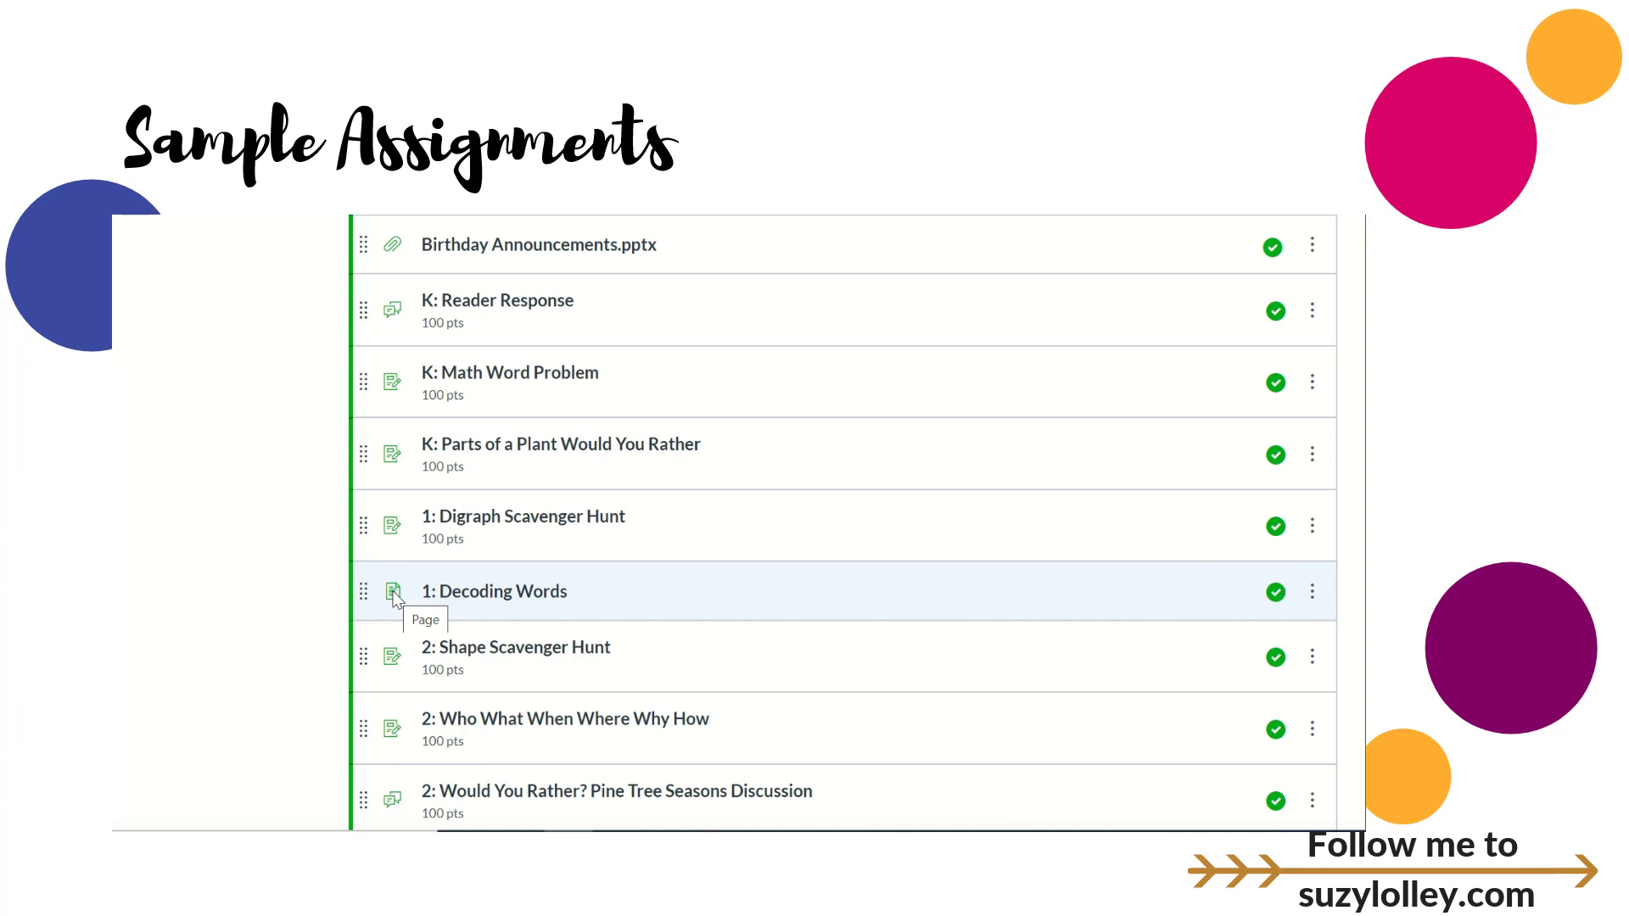
pyautogui.scroll(-1, 396, 598)
pyautogui.scroll(2, 395, 598)
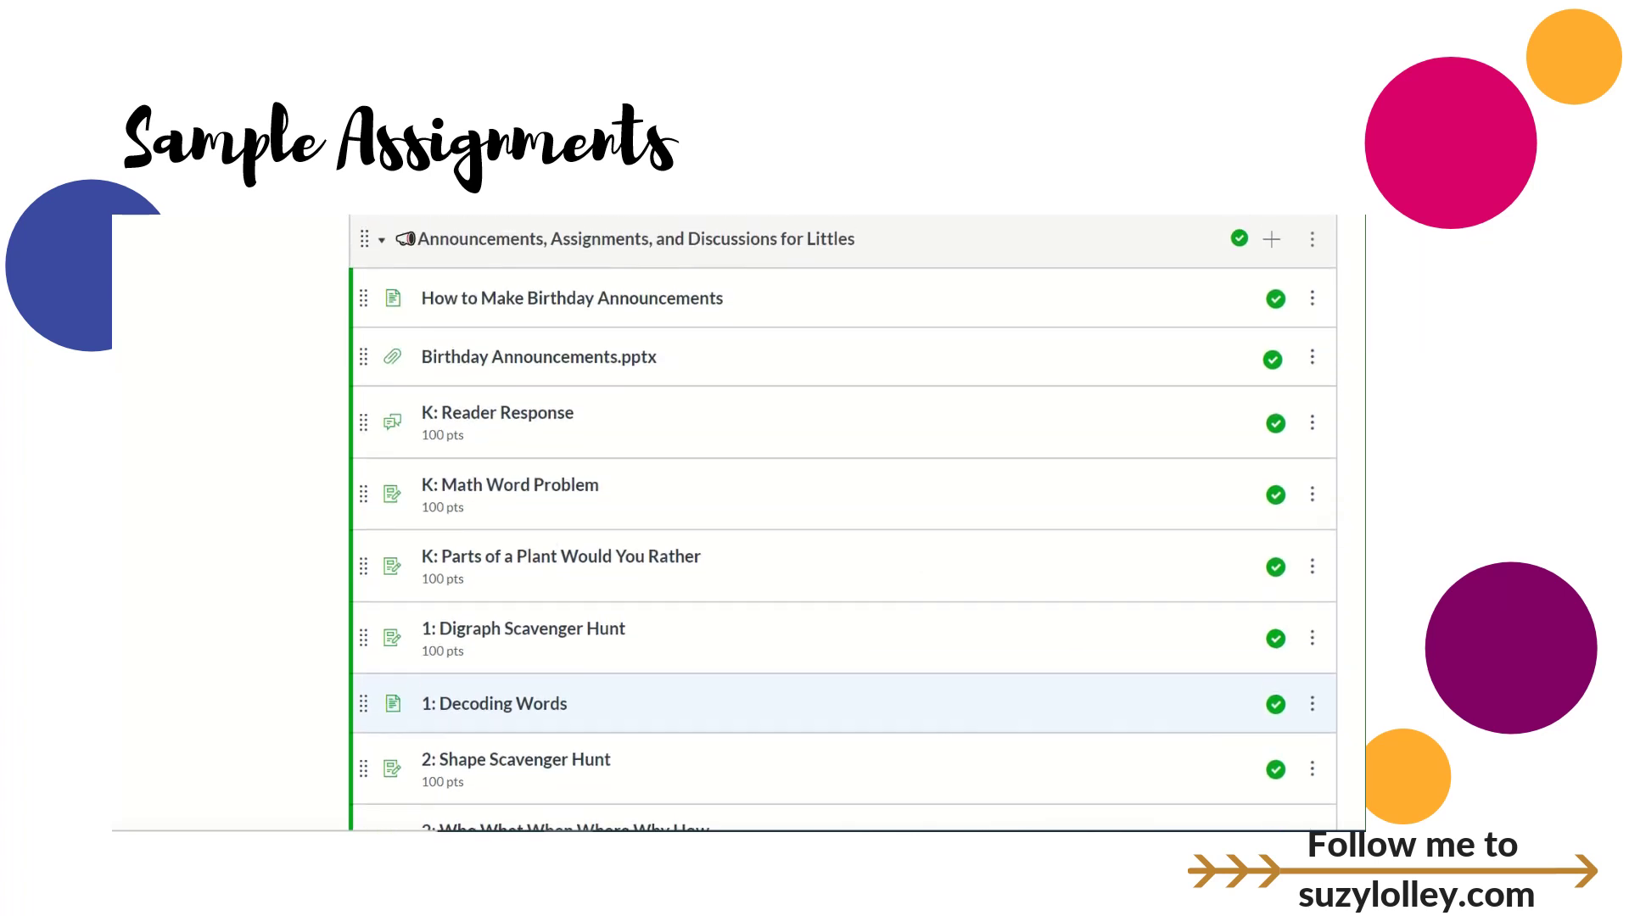
# Open K: Reader Response and scroll through the Rainbow Fish read-aloud discussion.
pyautogui.click(497, 413)
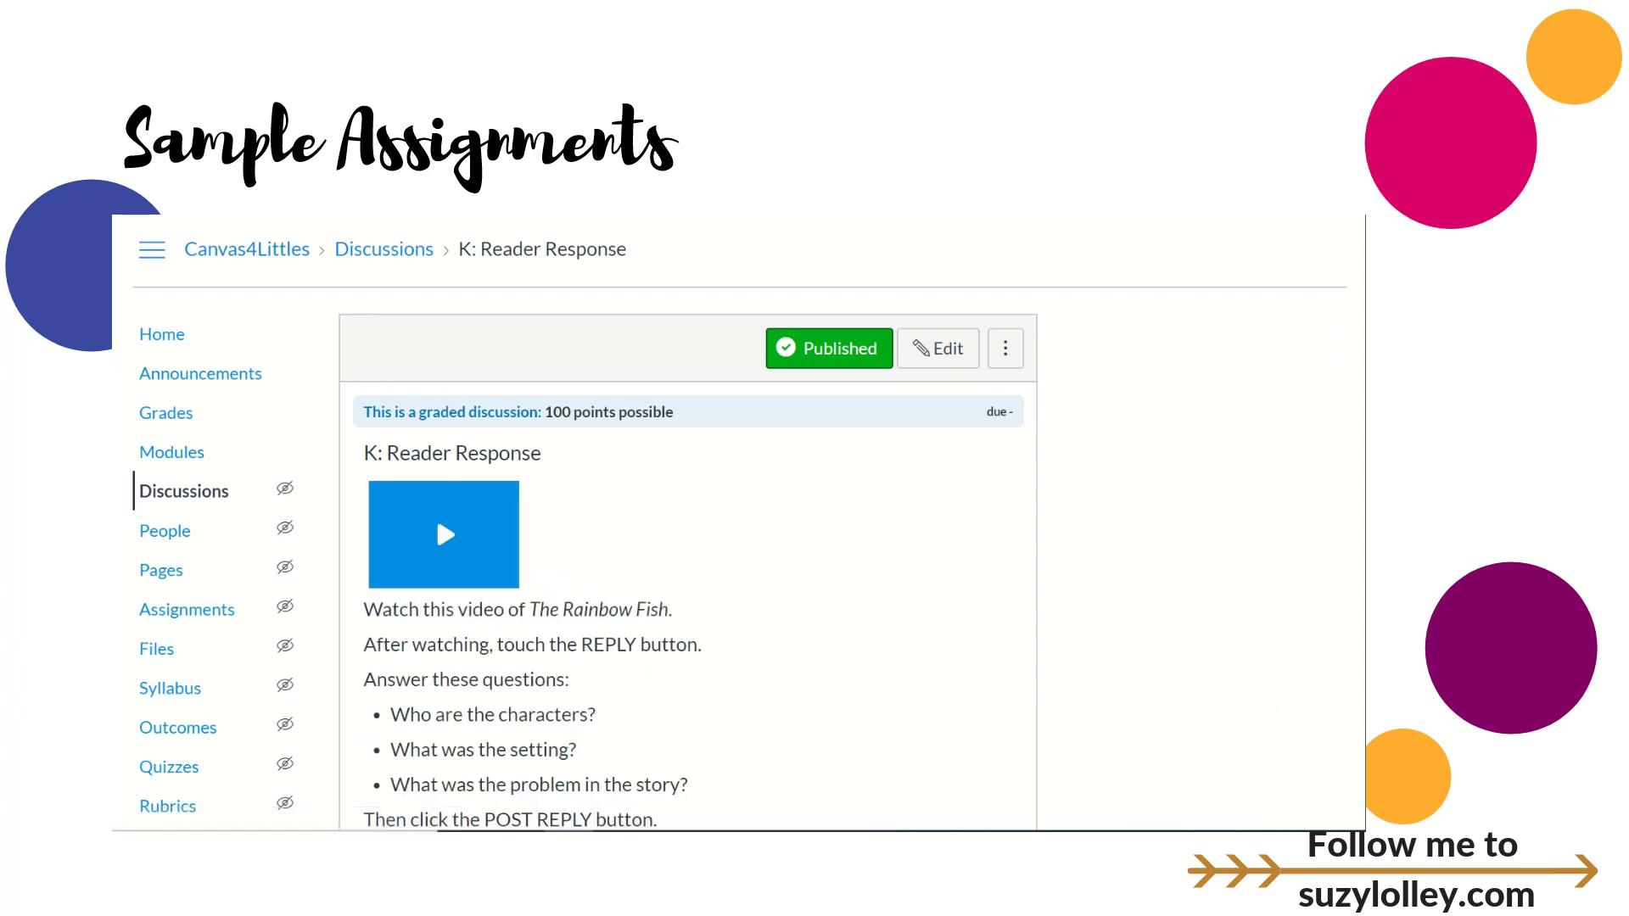
pyautogui.scroll(-2, 738, 526)
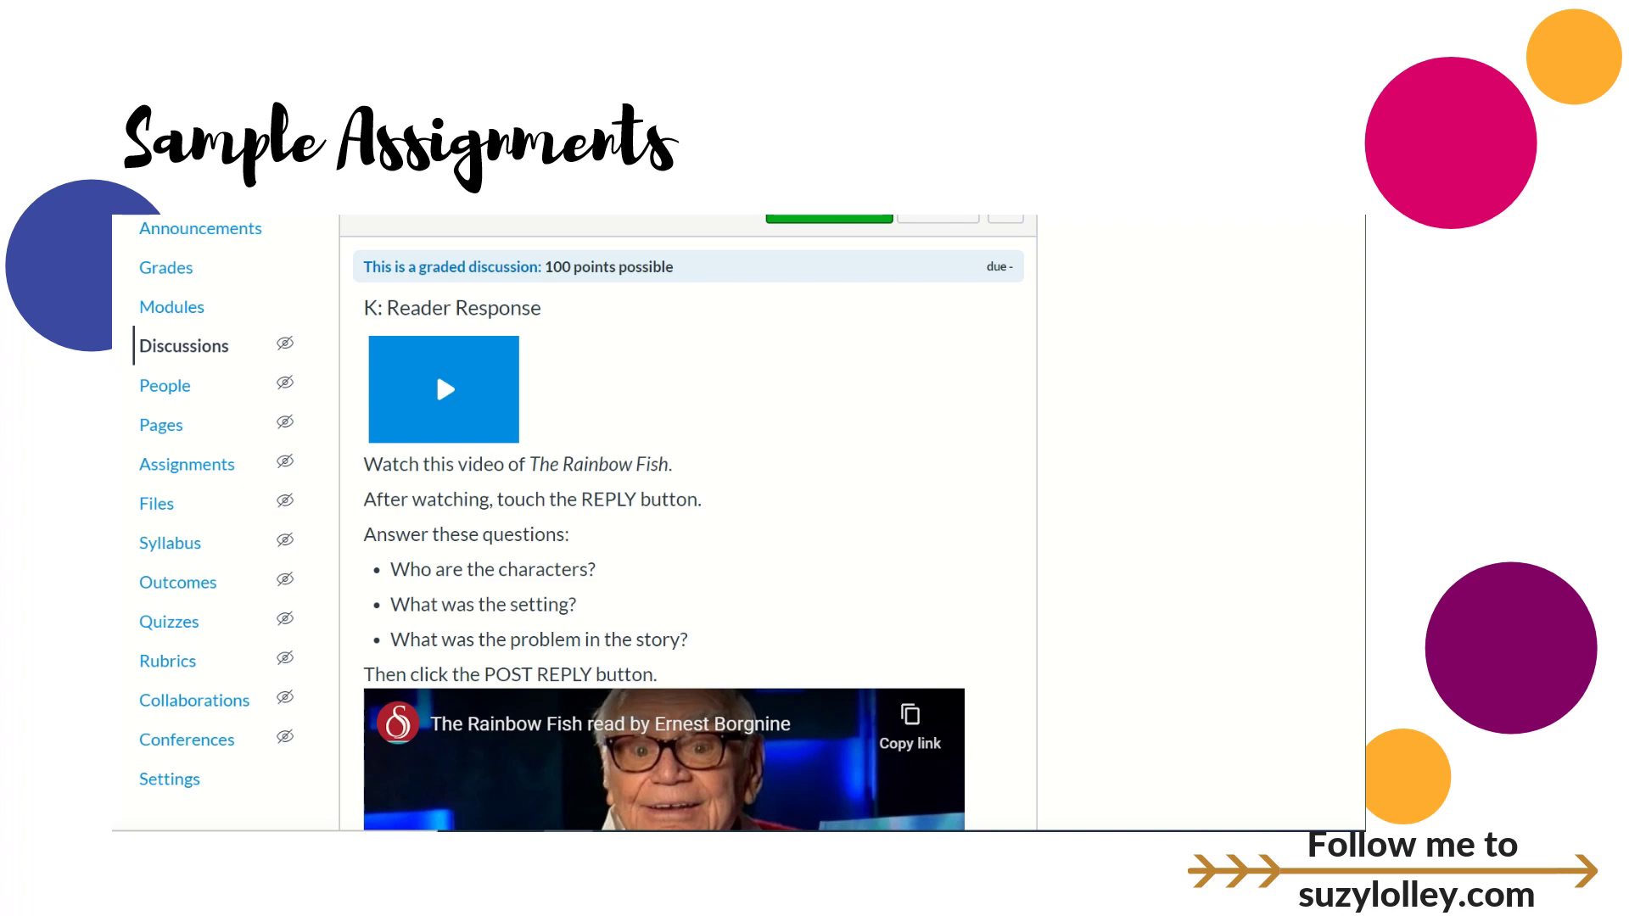
pyautogui.scroll(-1, 576, 509)
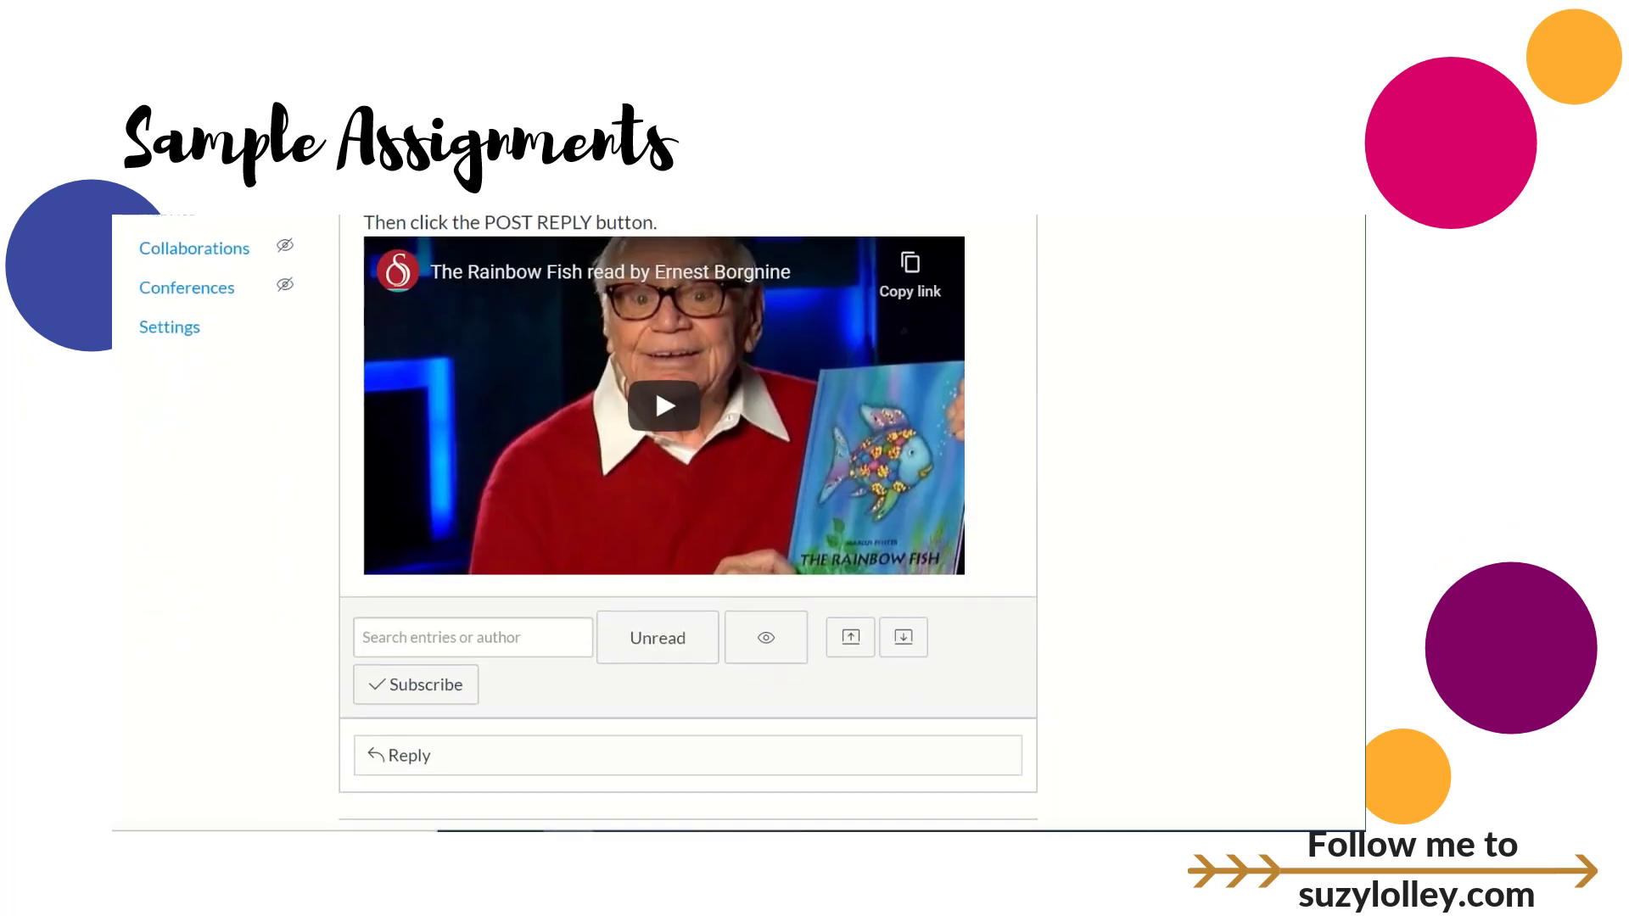
pyautogui.scroll(3, 687, 509)
pyautogui.scroll(-5, 687, 509)
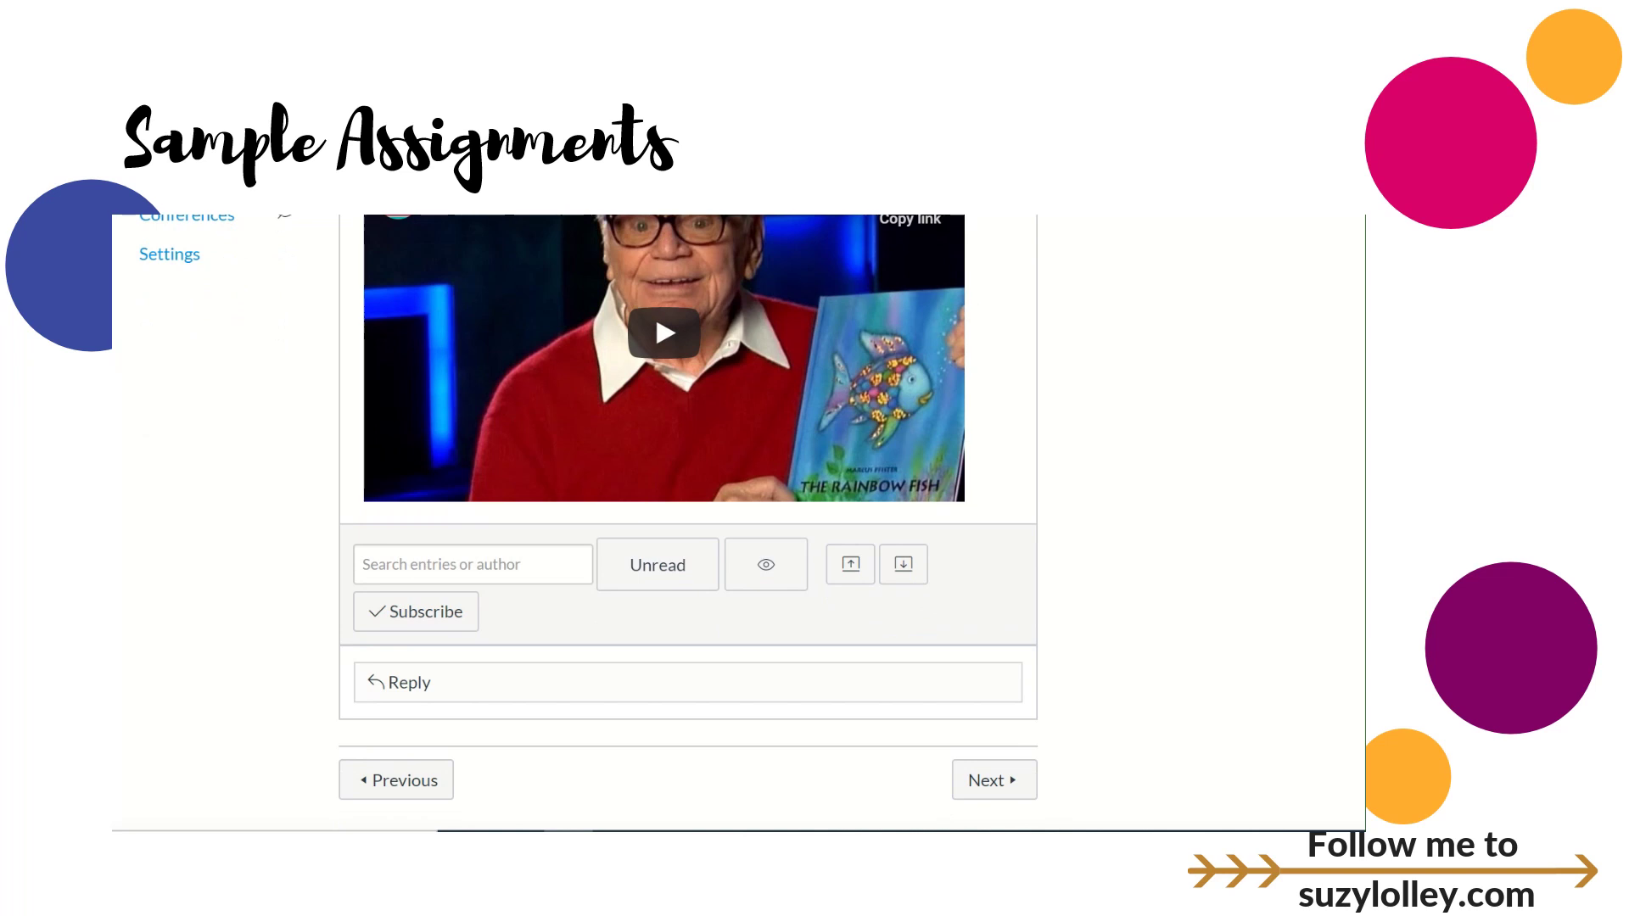
# Move to the next module item, then return to course Home and enter Student View.
pyautogui.click(994, 780)
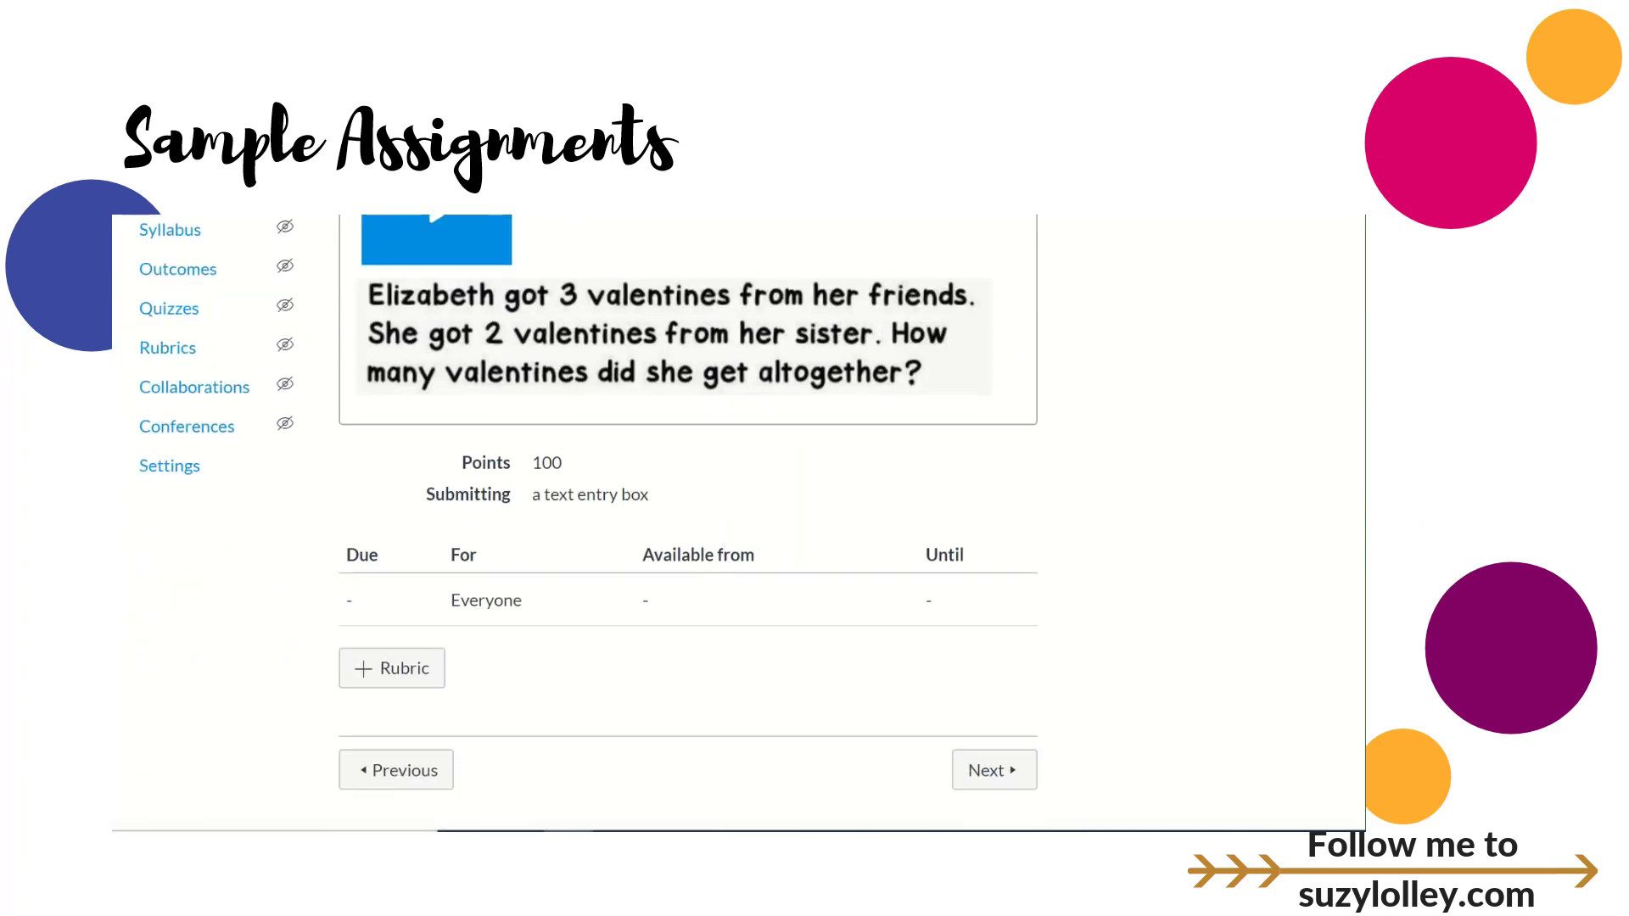
pyautogui.scroll(6, 687, 509)
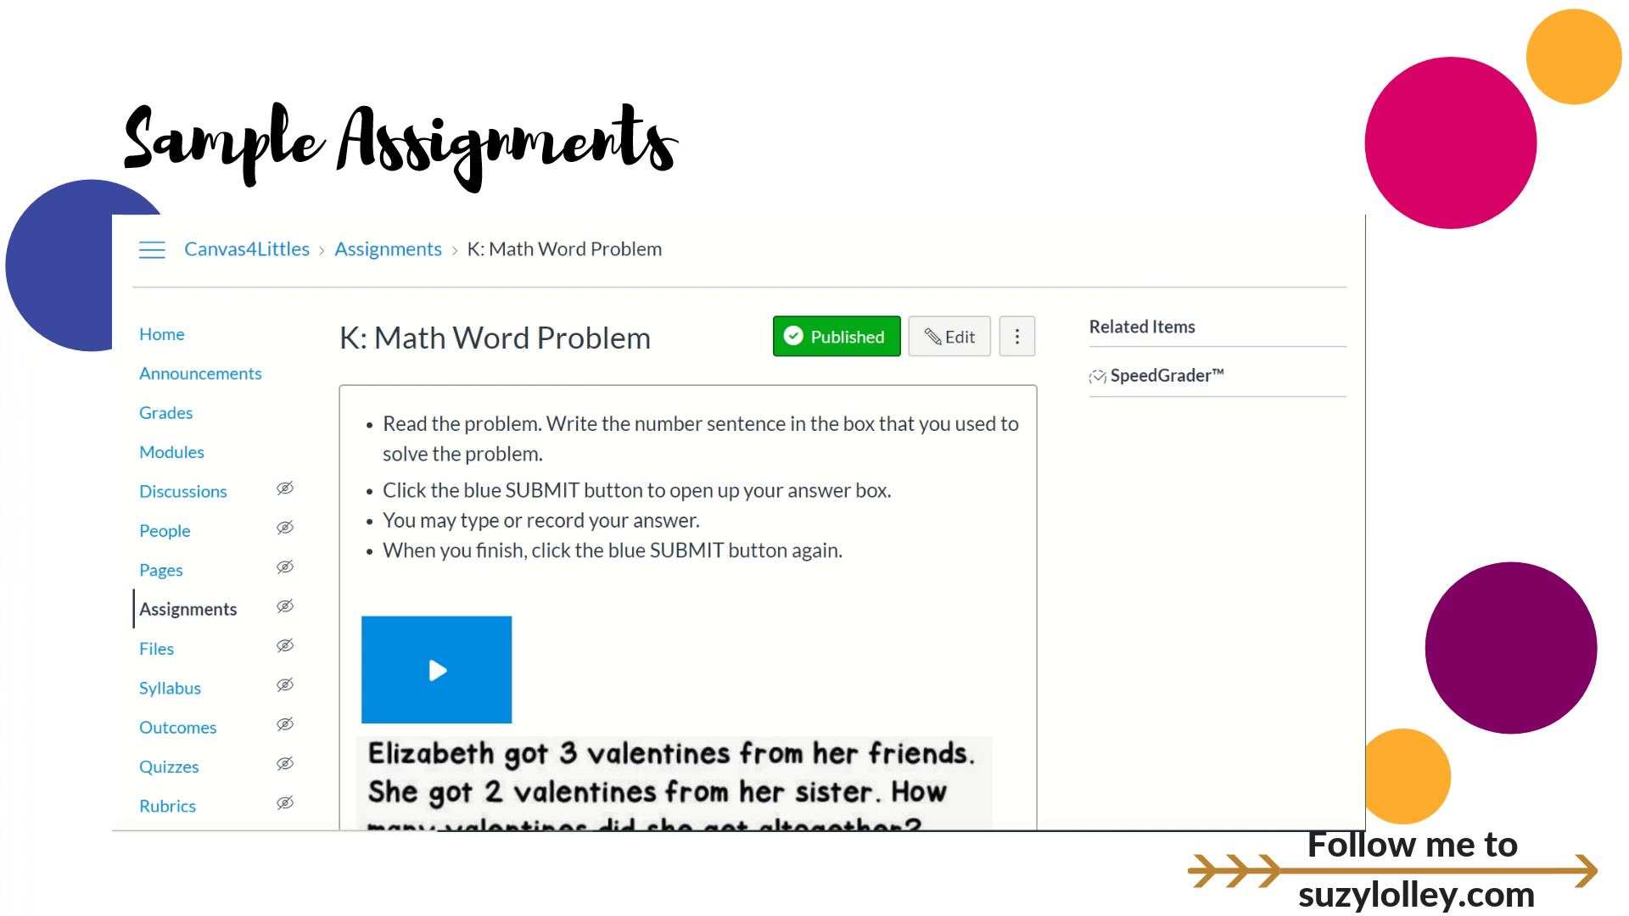
pyautogui.click(161, 333)
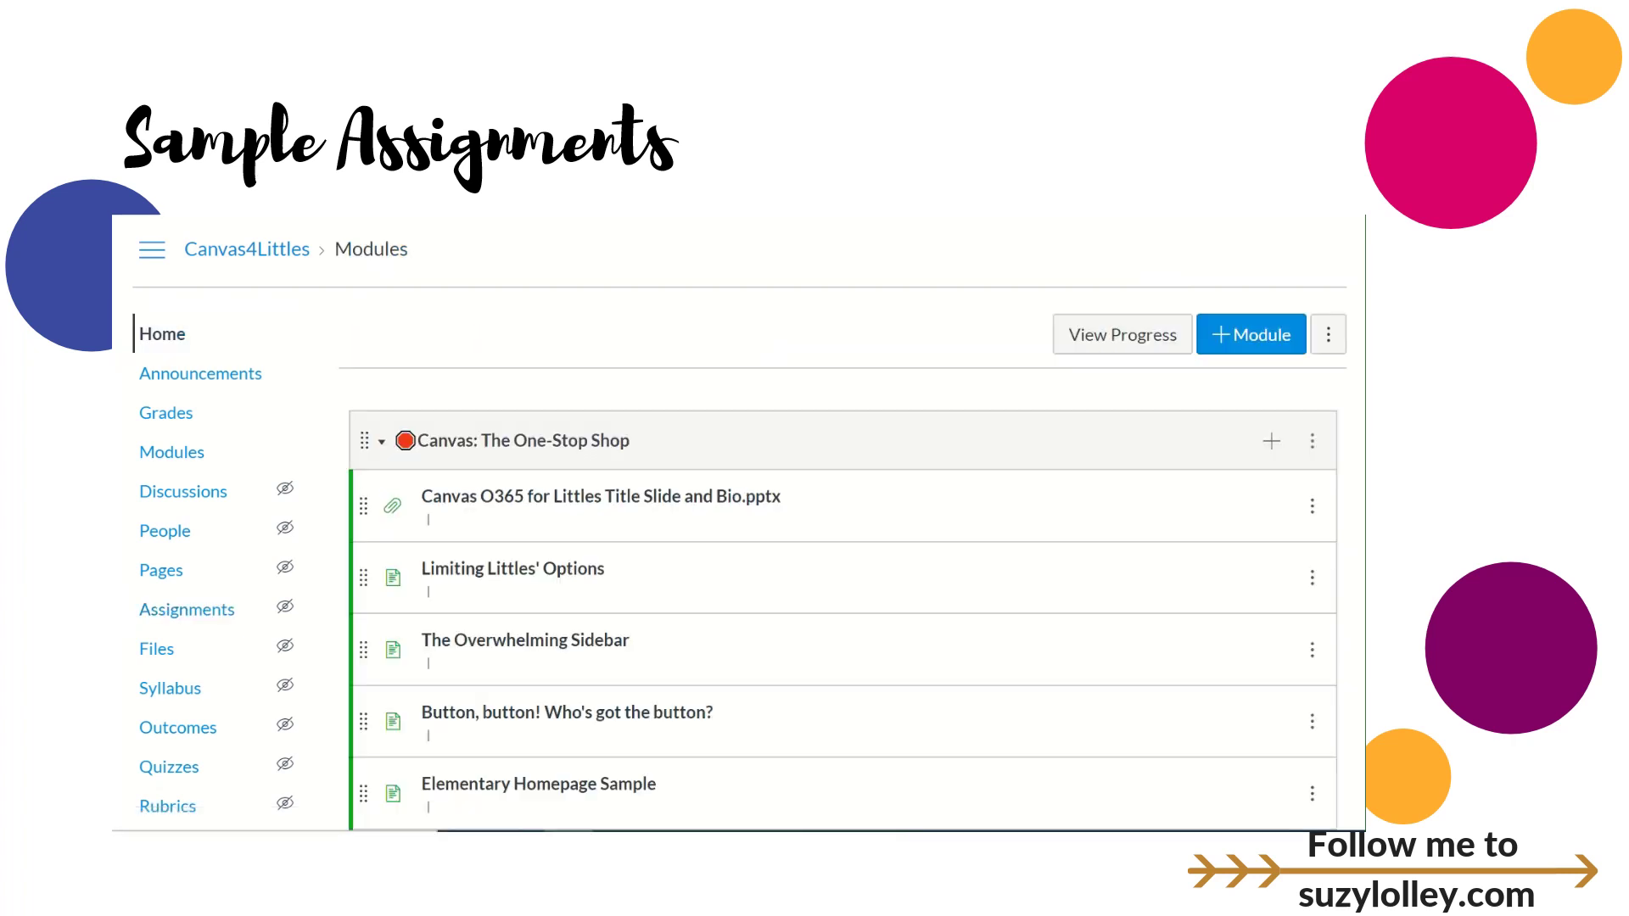
pyautogui.scroll(-4, 426, 648)
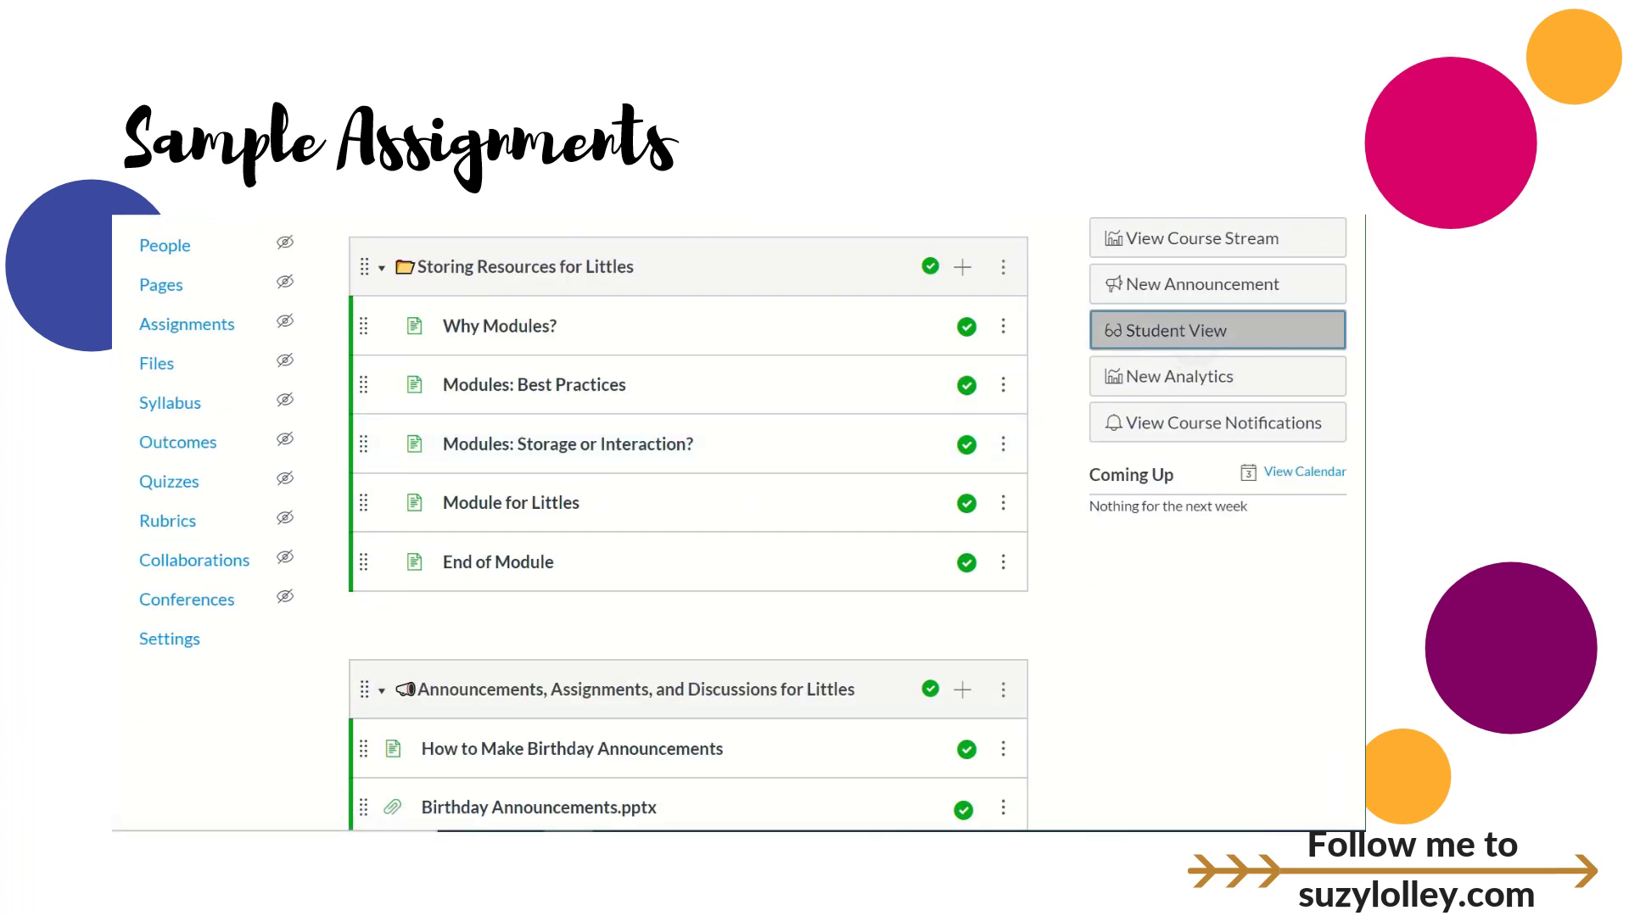
pyautogui.click(1218, 329)
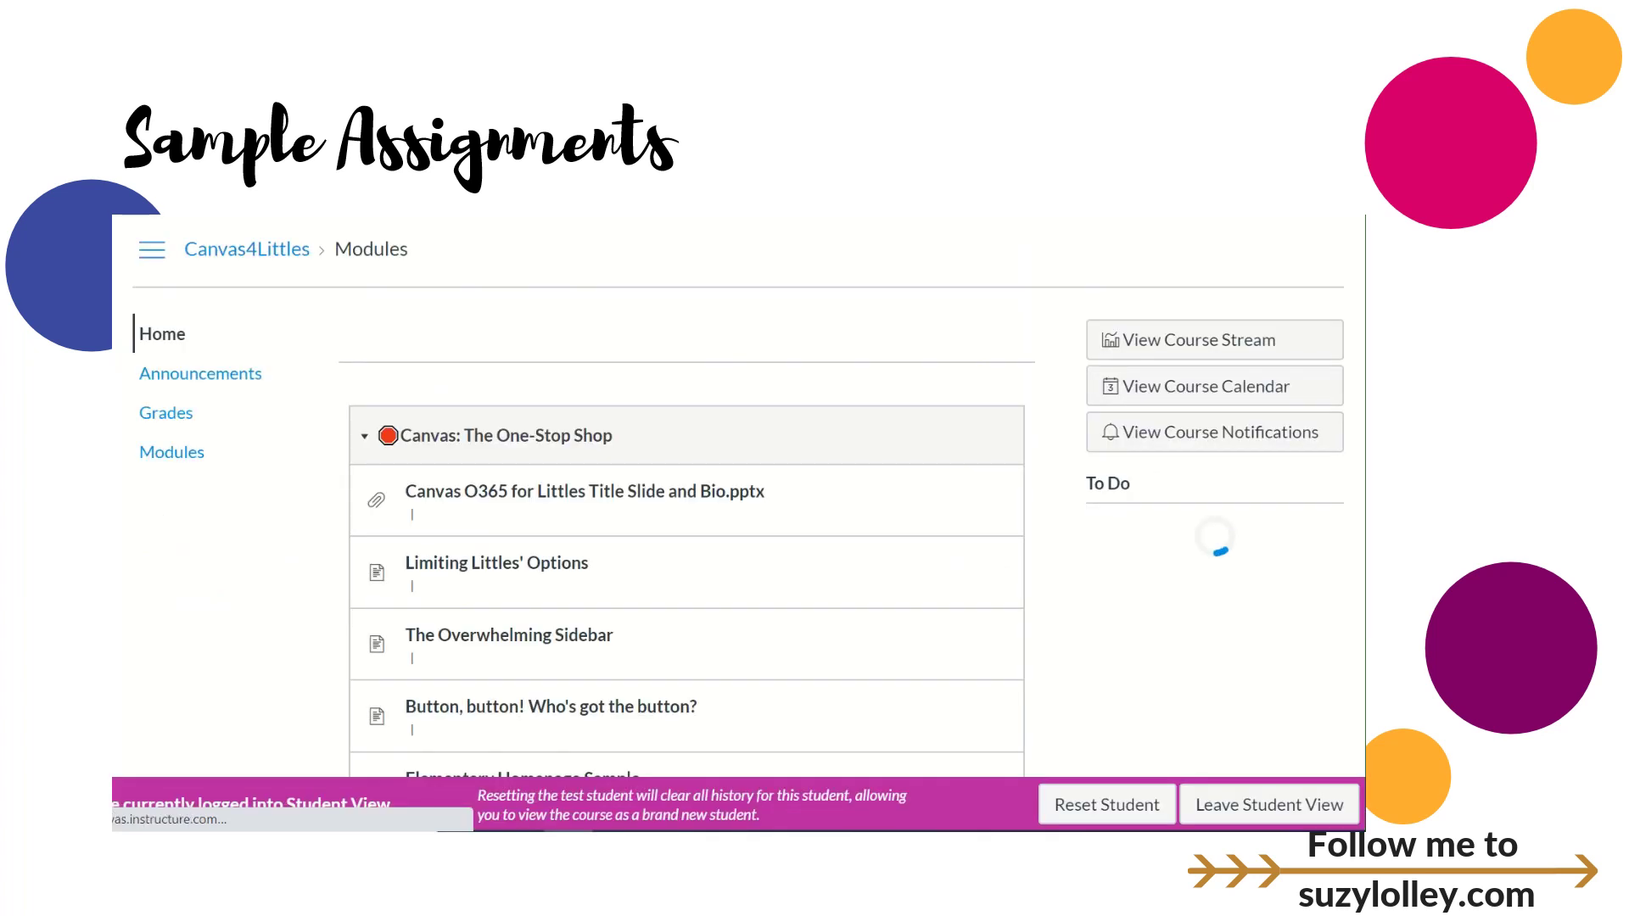
# Open the K: Math Word Problem answer box, then leave for the next assignment without saving.
pyautogui.scroll(-1, 738, 502)
pyautogui.scroll(-10, 687, 497)
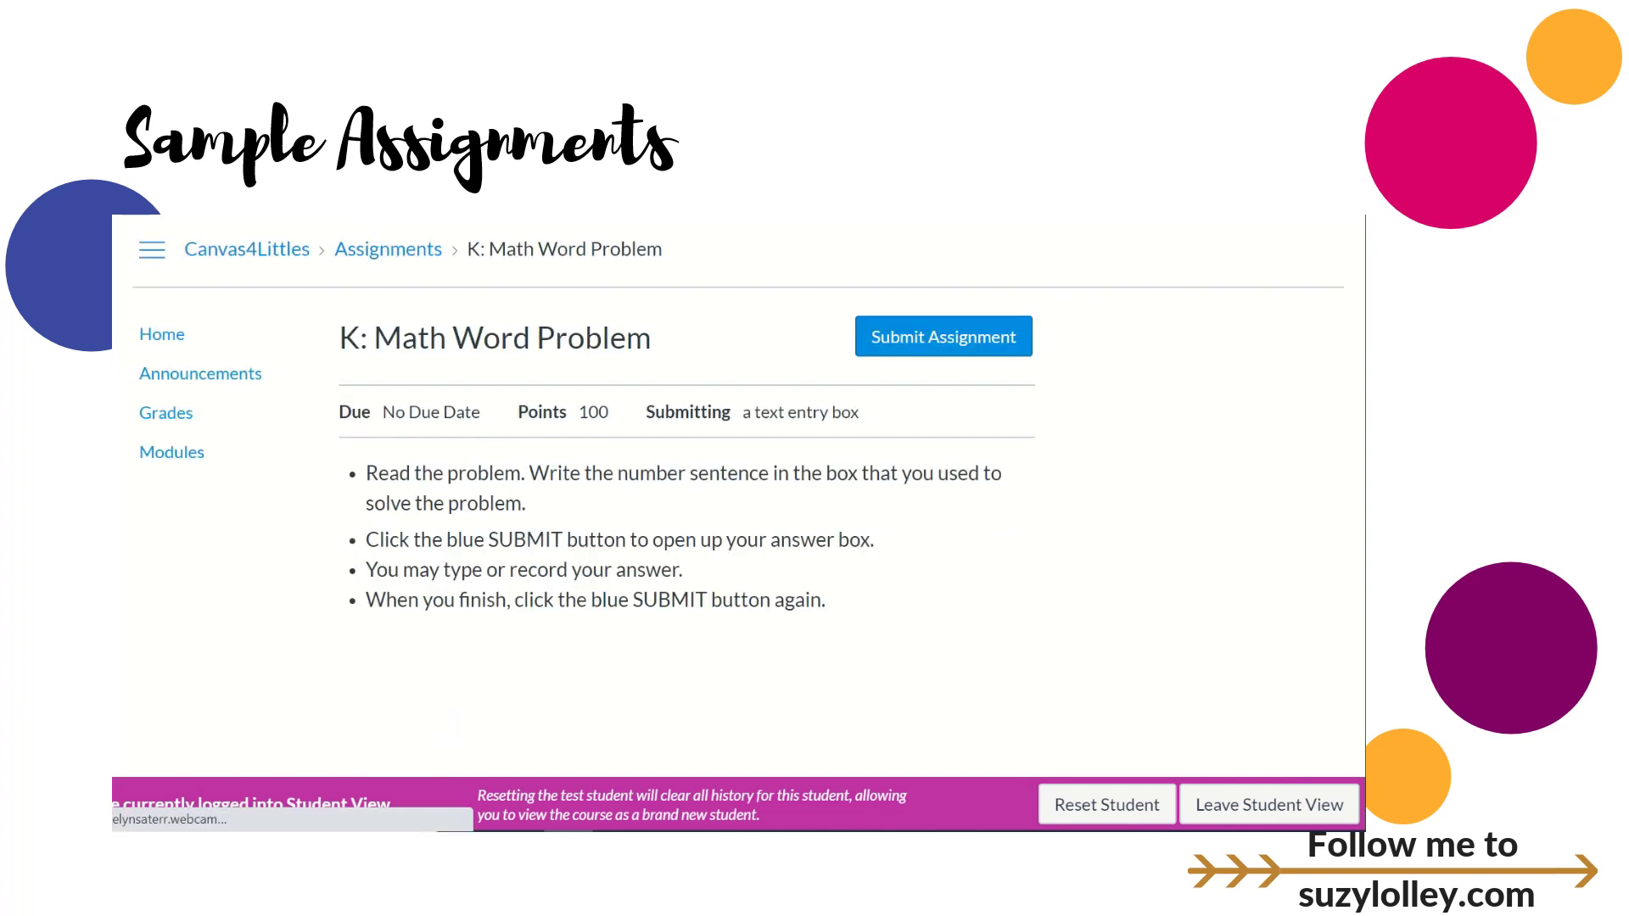
pyautogui.scroll(-1, 410, 648)
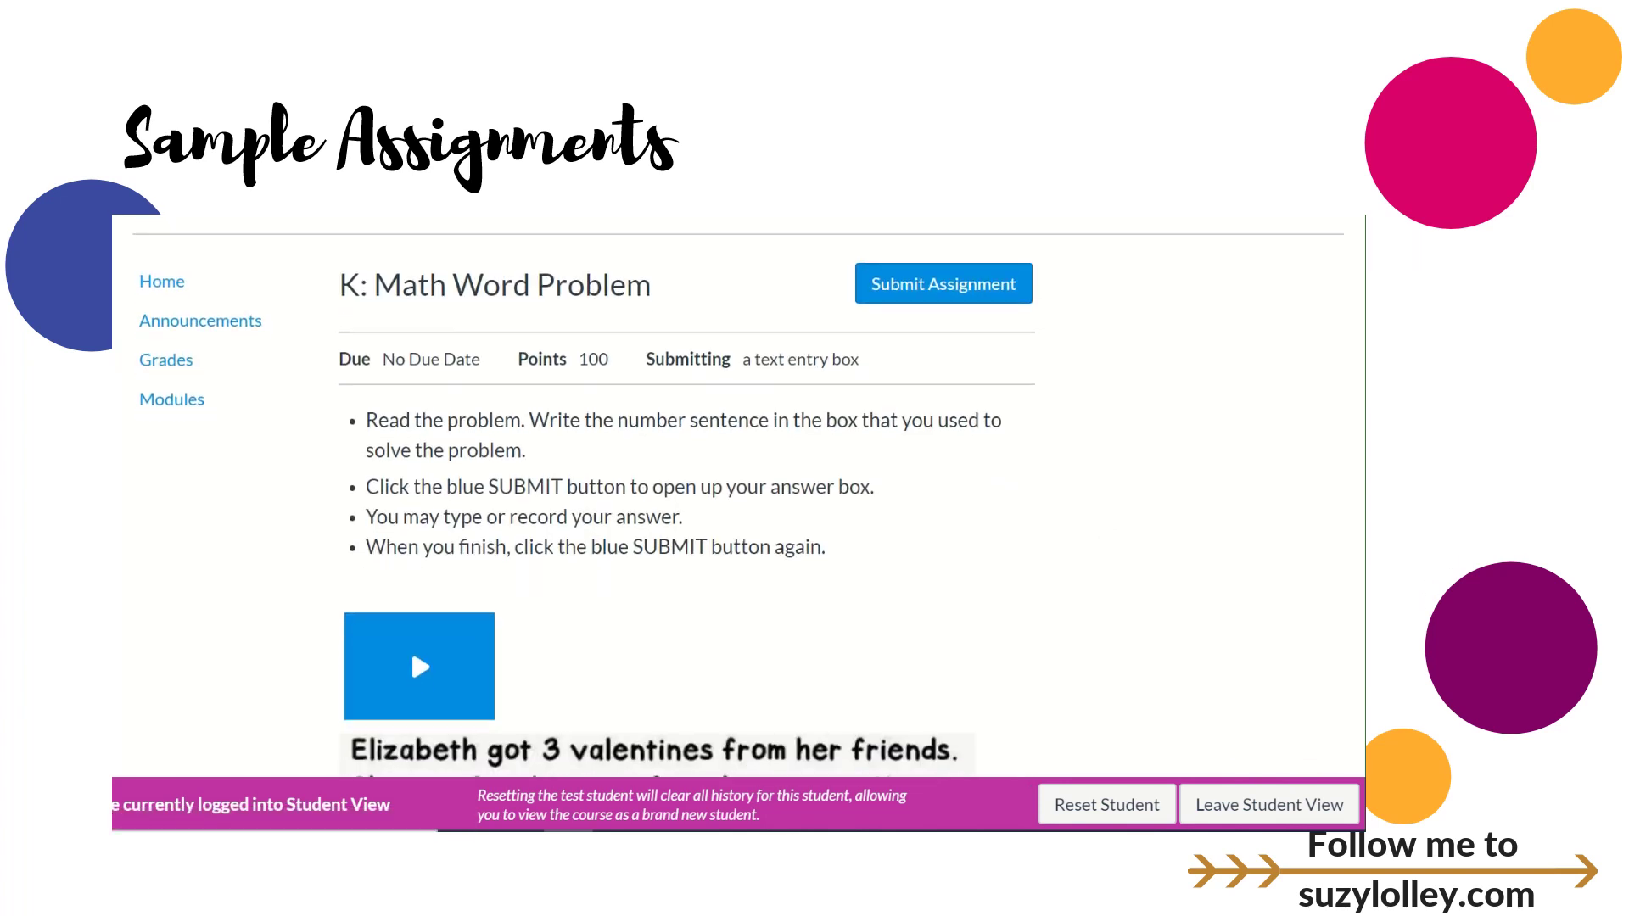
pyautogui.scroll(-2, 410, 648)
pyautogui.scroll(2, 410, 521)
pyautogui.click(943, 265)
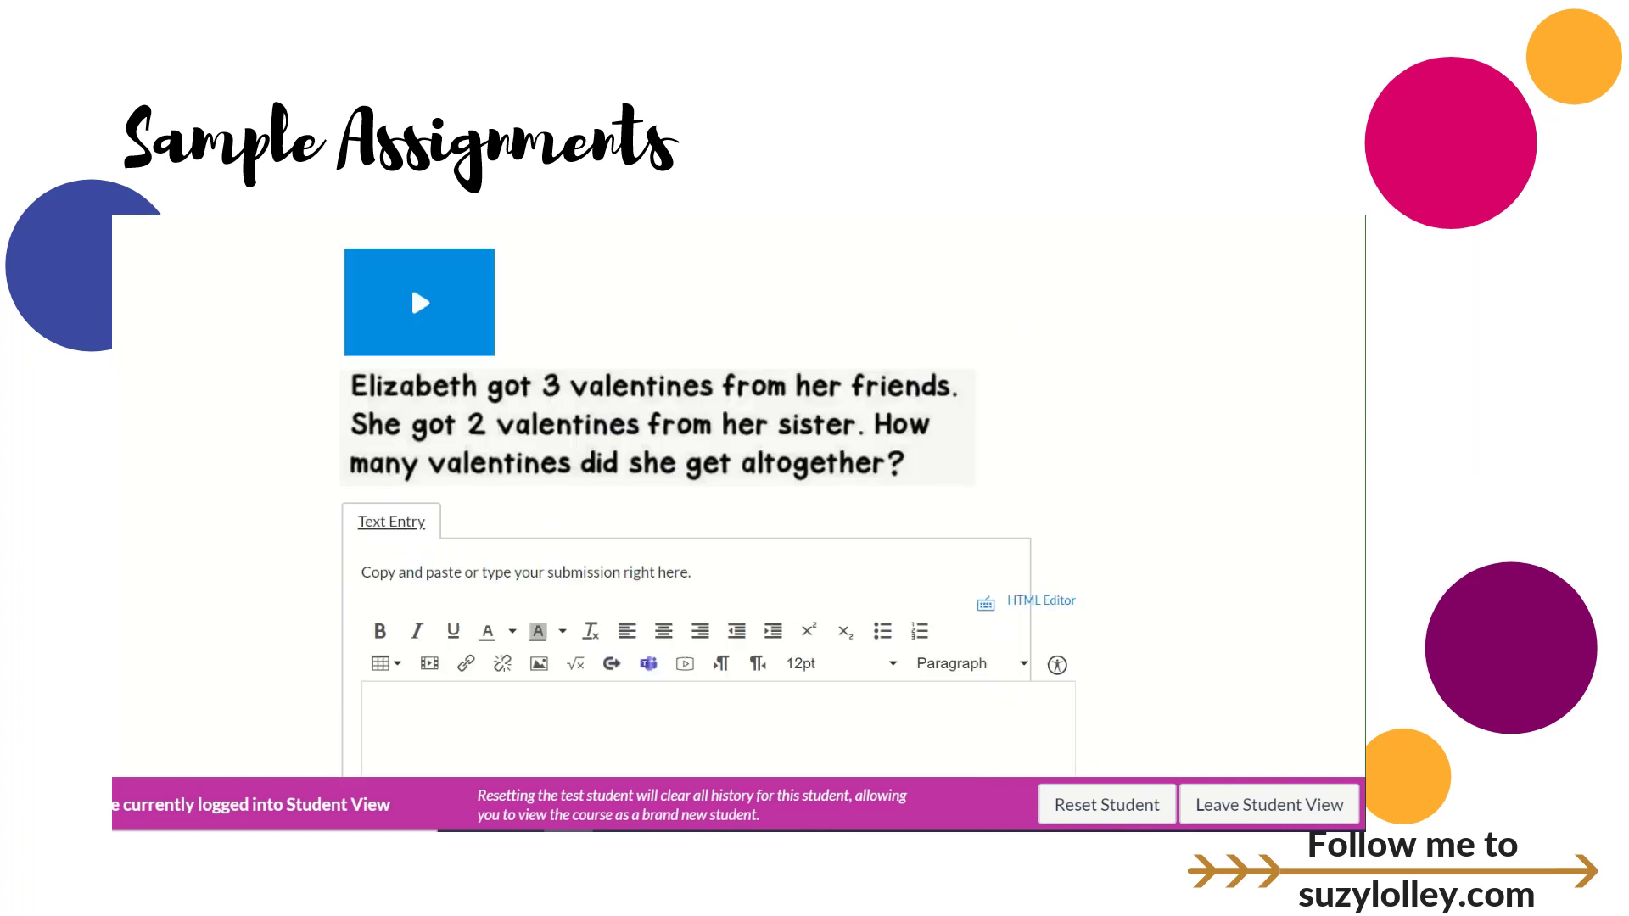
pyautogui.scroll(-6, 410, 280)
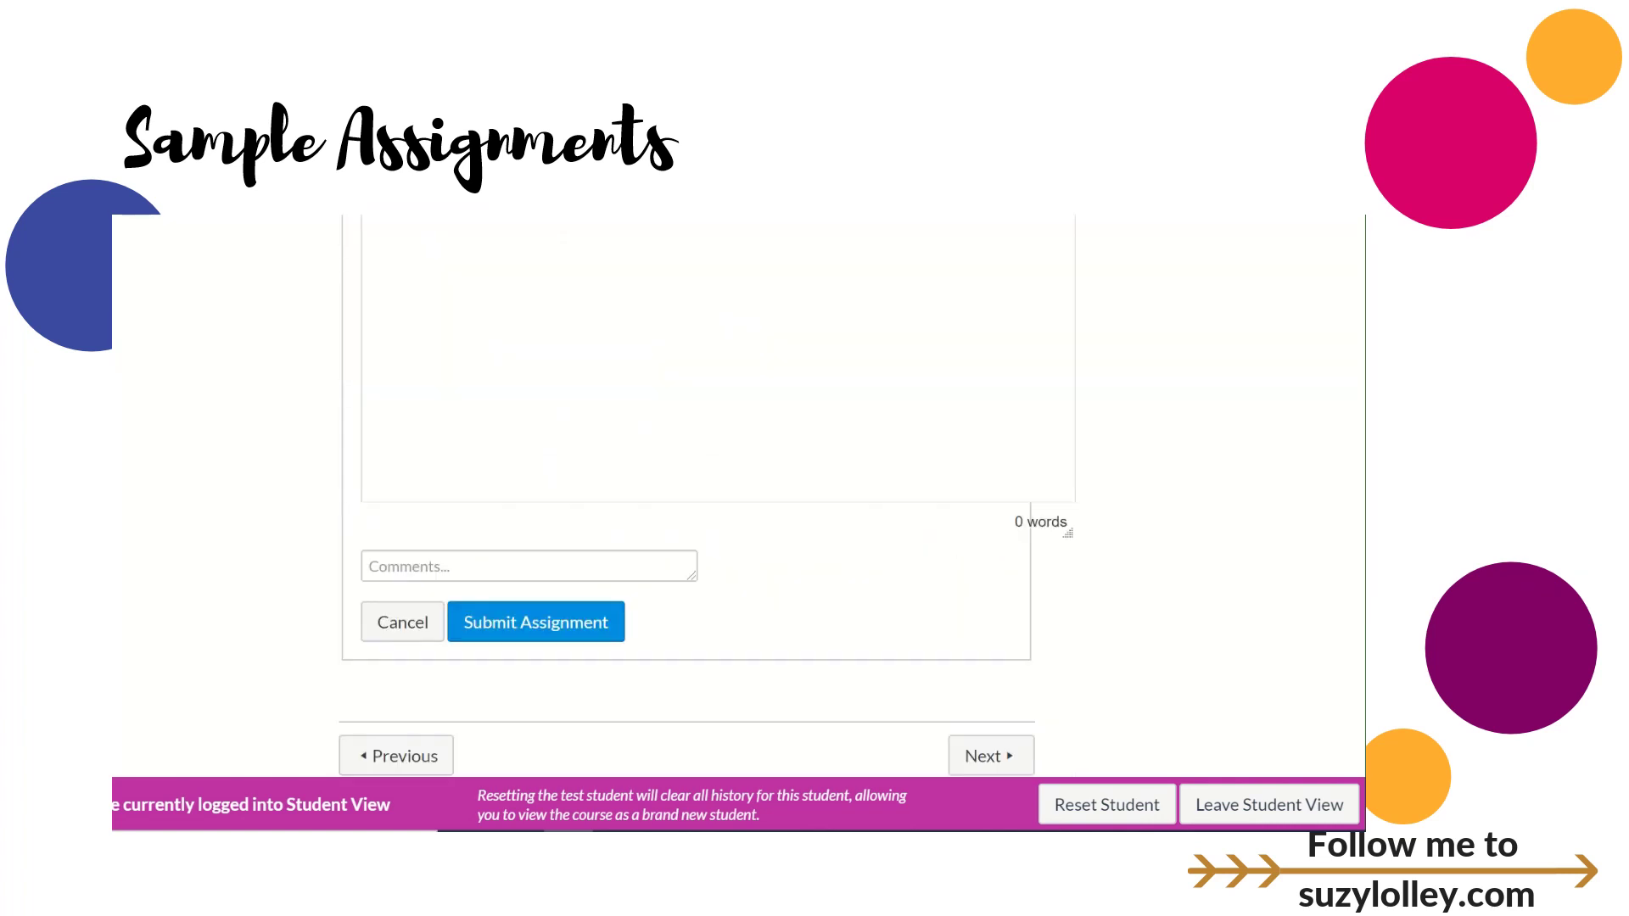
pyautogui.click(984, 707)
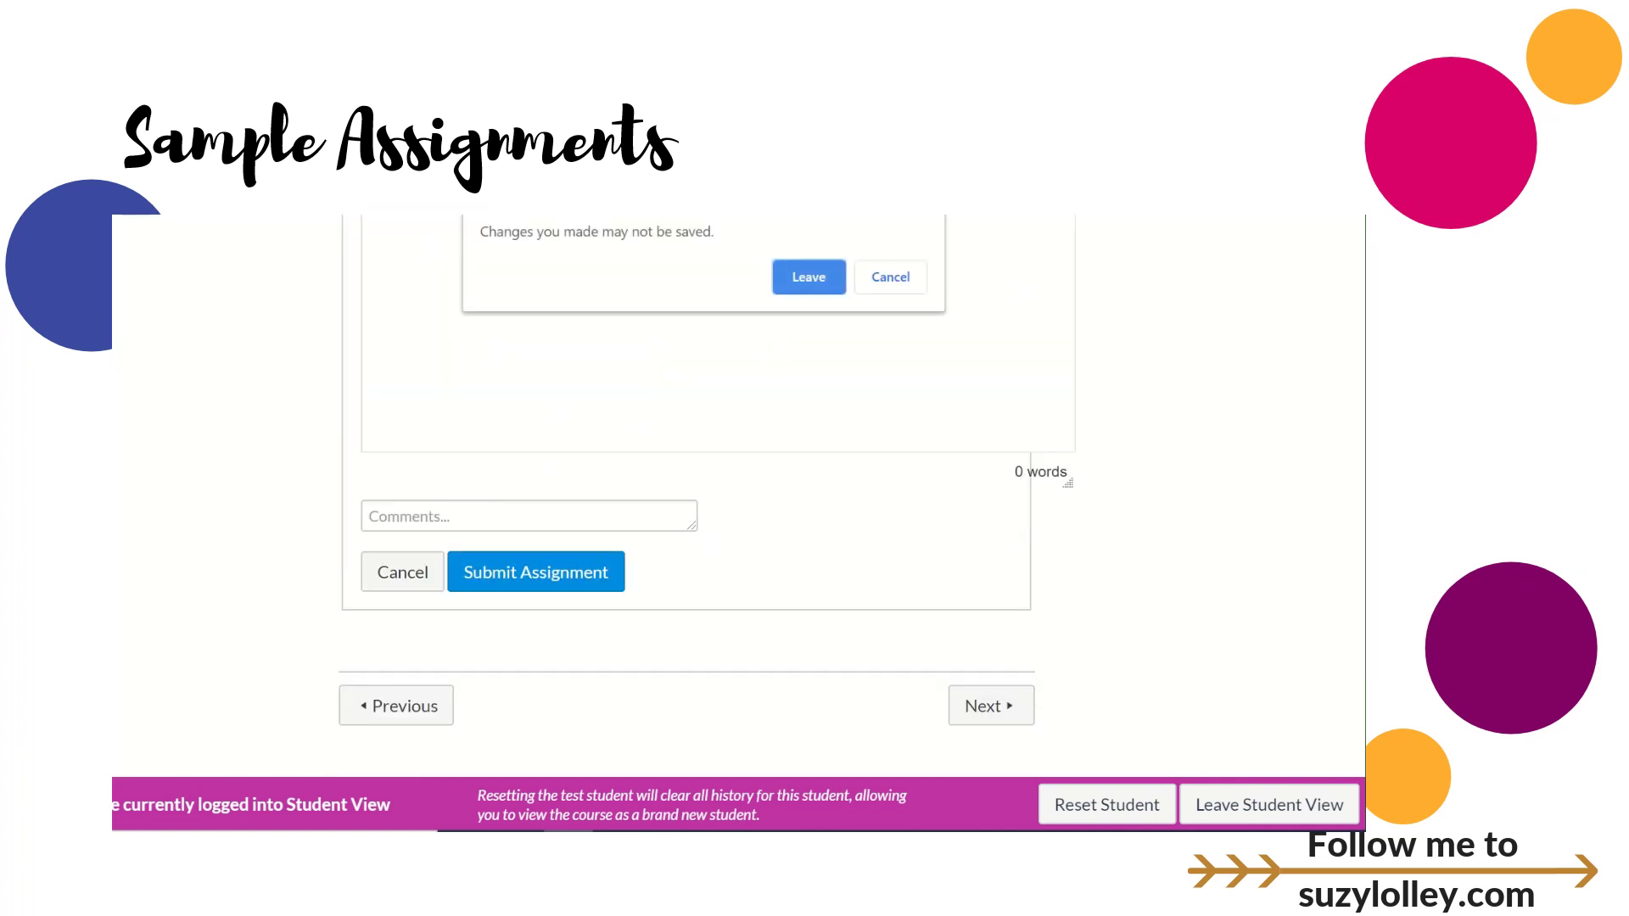
pyautogui.press('Return')
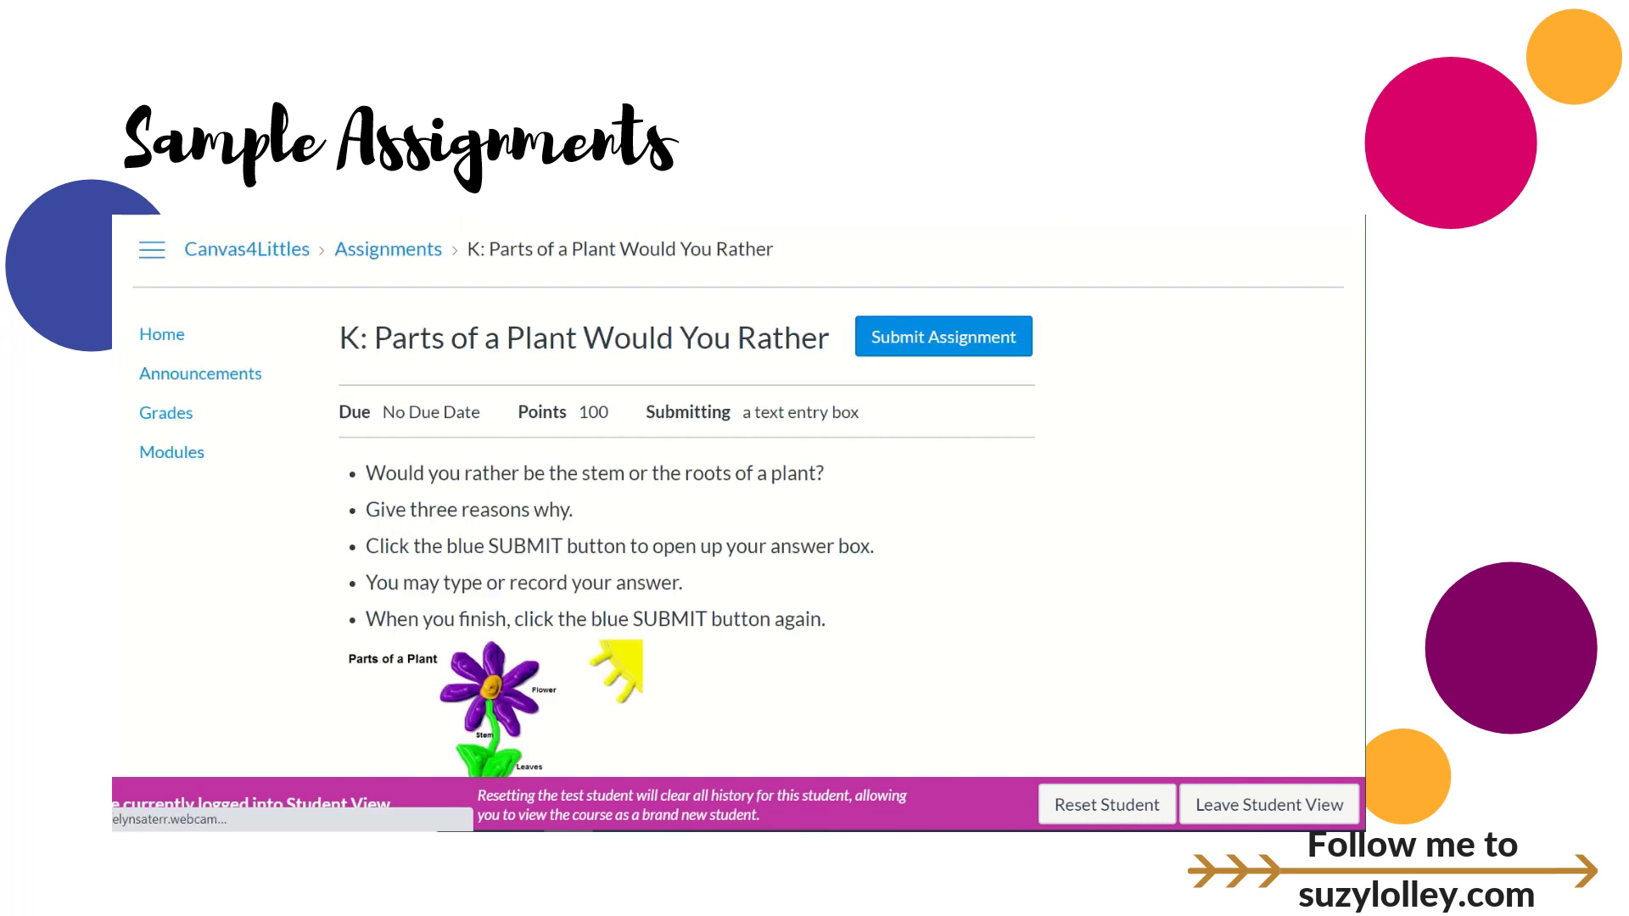
# Scroll the Parts of a Plant assignment and advance to 1: Digraph Scavenger Hunt.
pyautogui.scroll(-2, 728, 535)
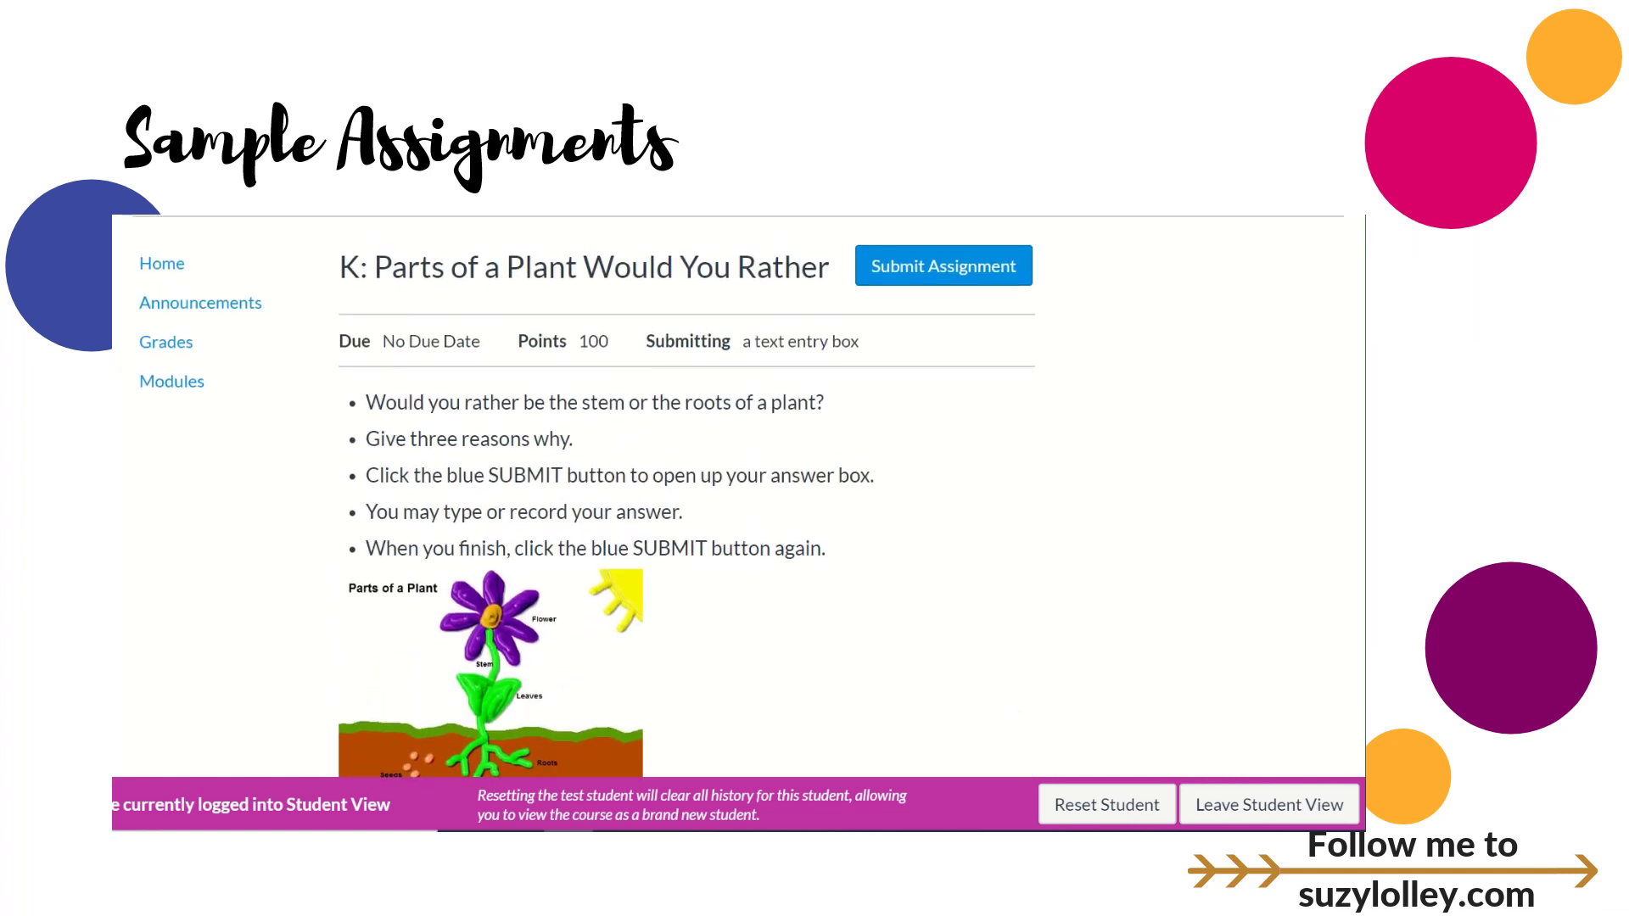
pyautogui.scroll(-3, 728, 496)
pyautogui.click(989, 705)
pyautogui.scroll(-2, 738, 501)
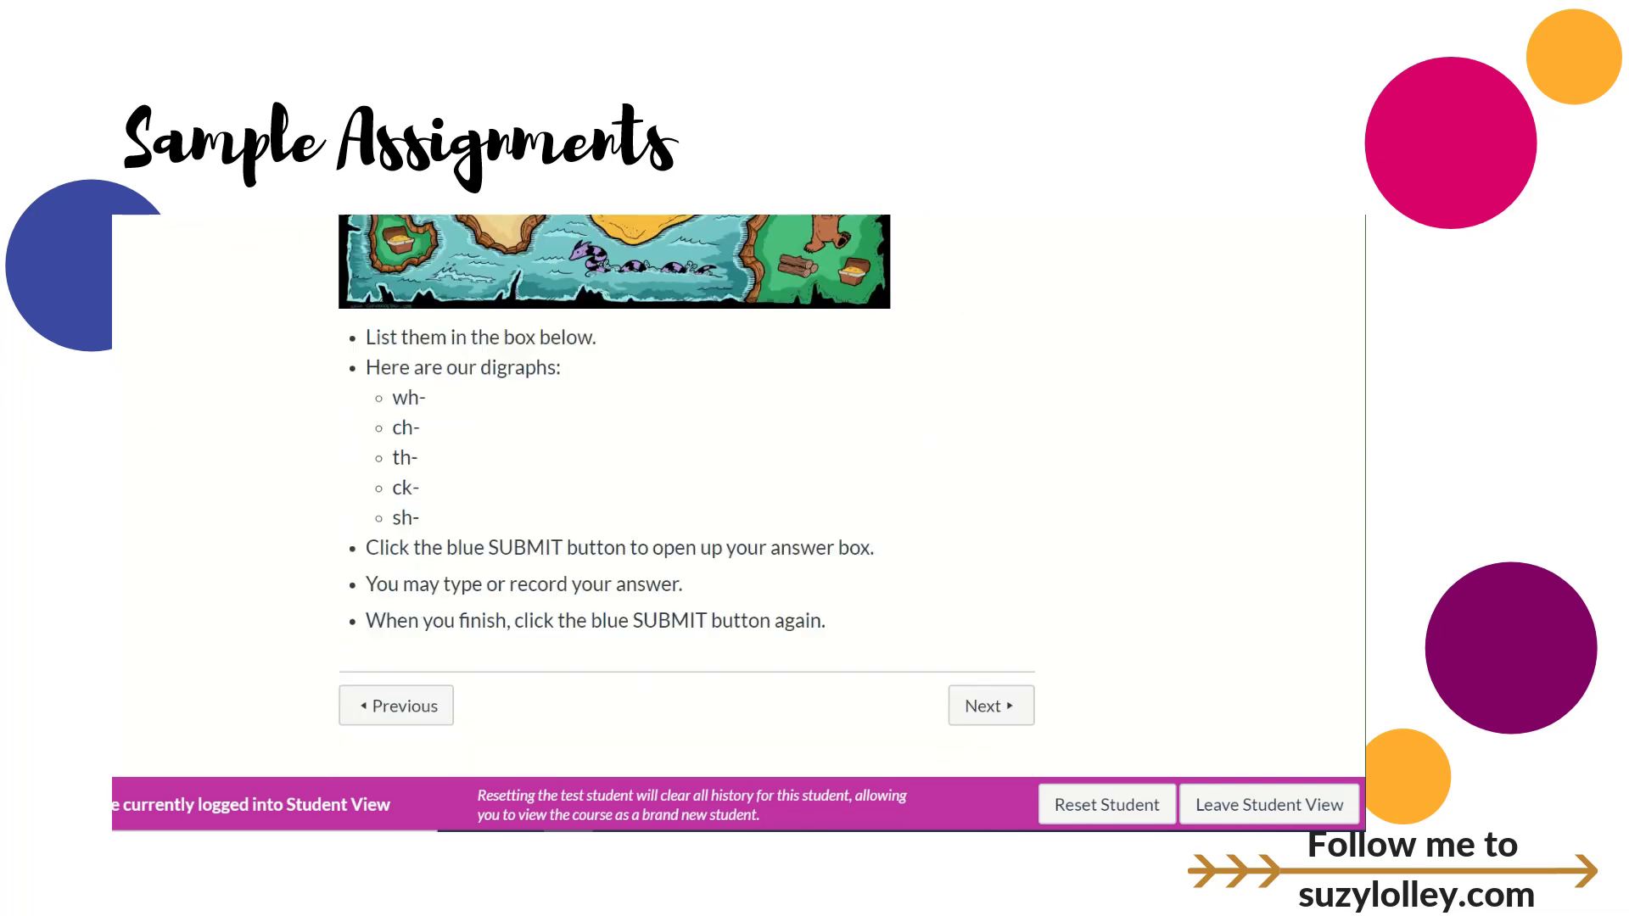
pyautogui.click(991, 706)
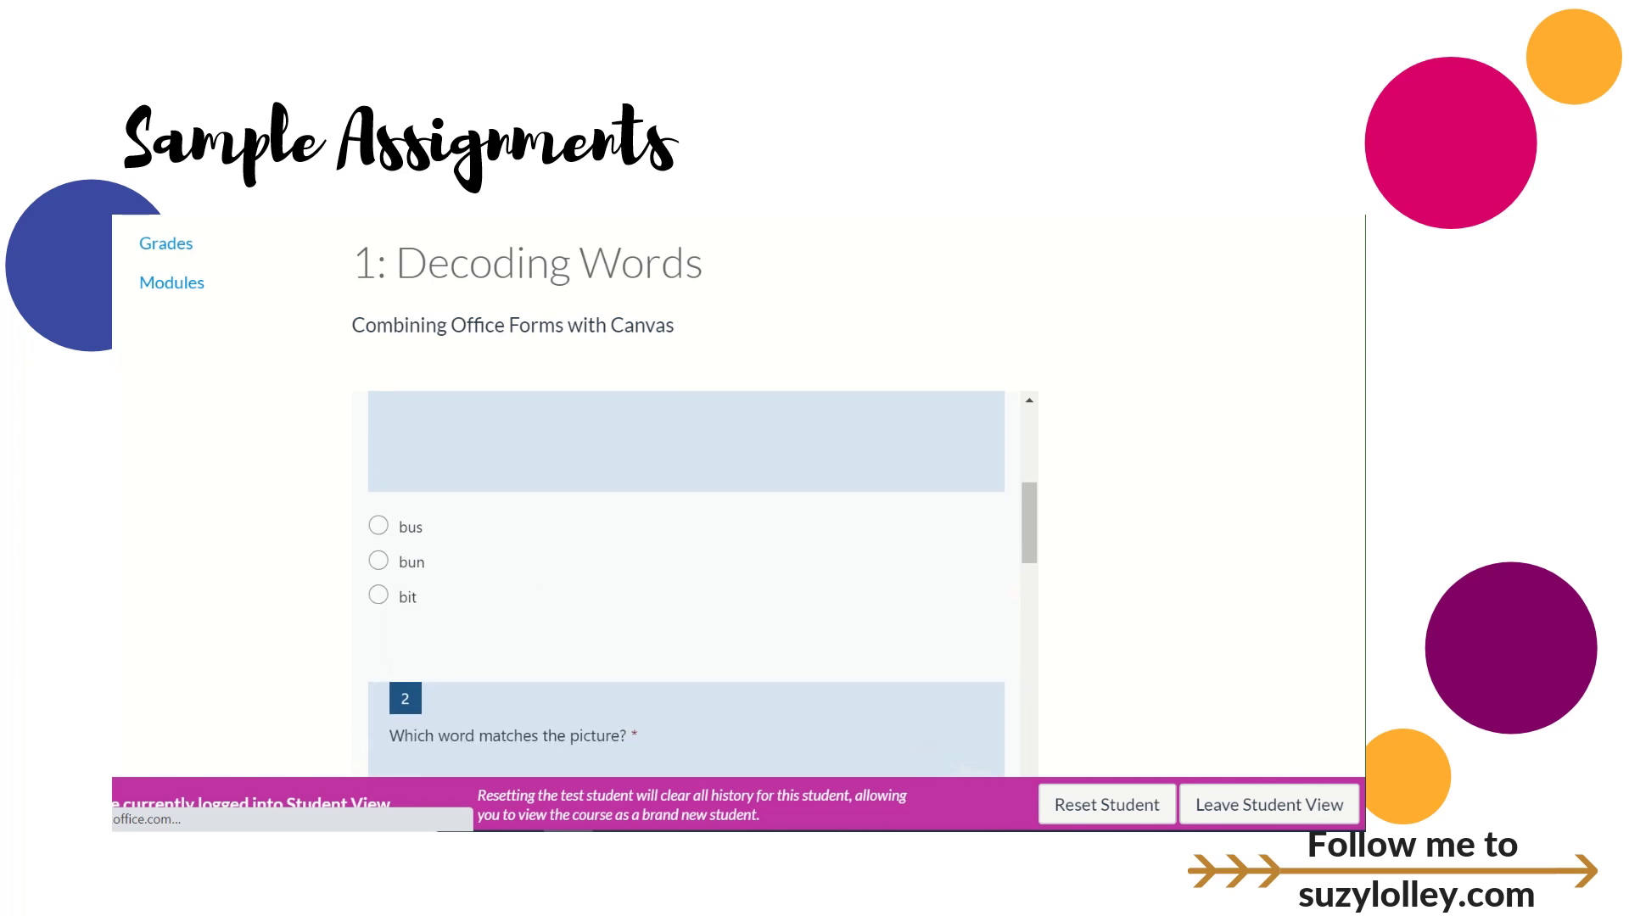
pyautogui.scroll(-3, 686, 565)
pyautogui.scroll(-3, 738, 492)
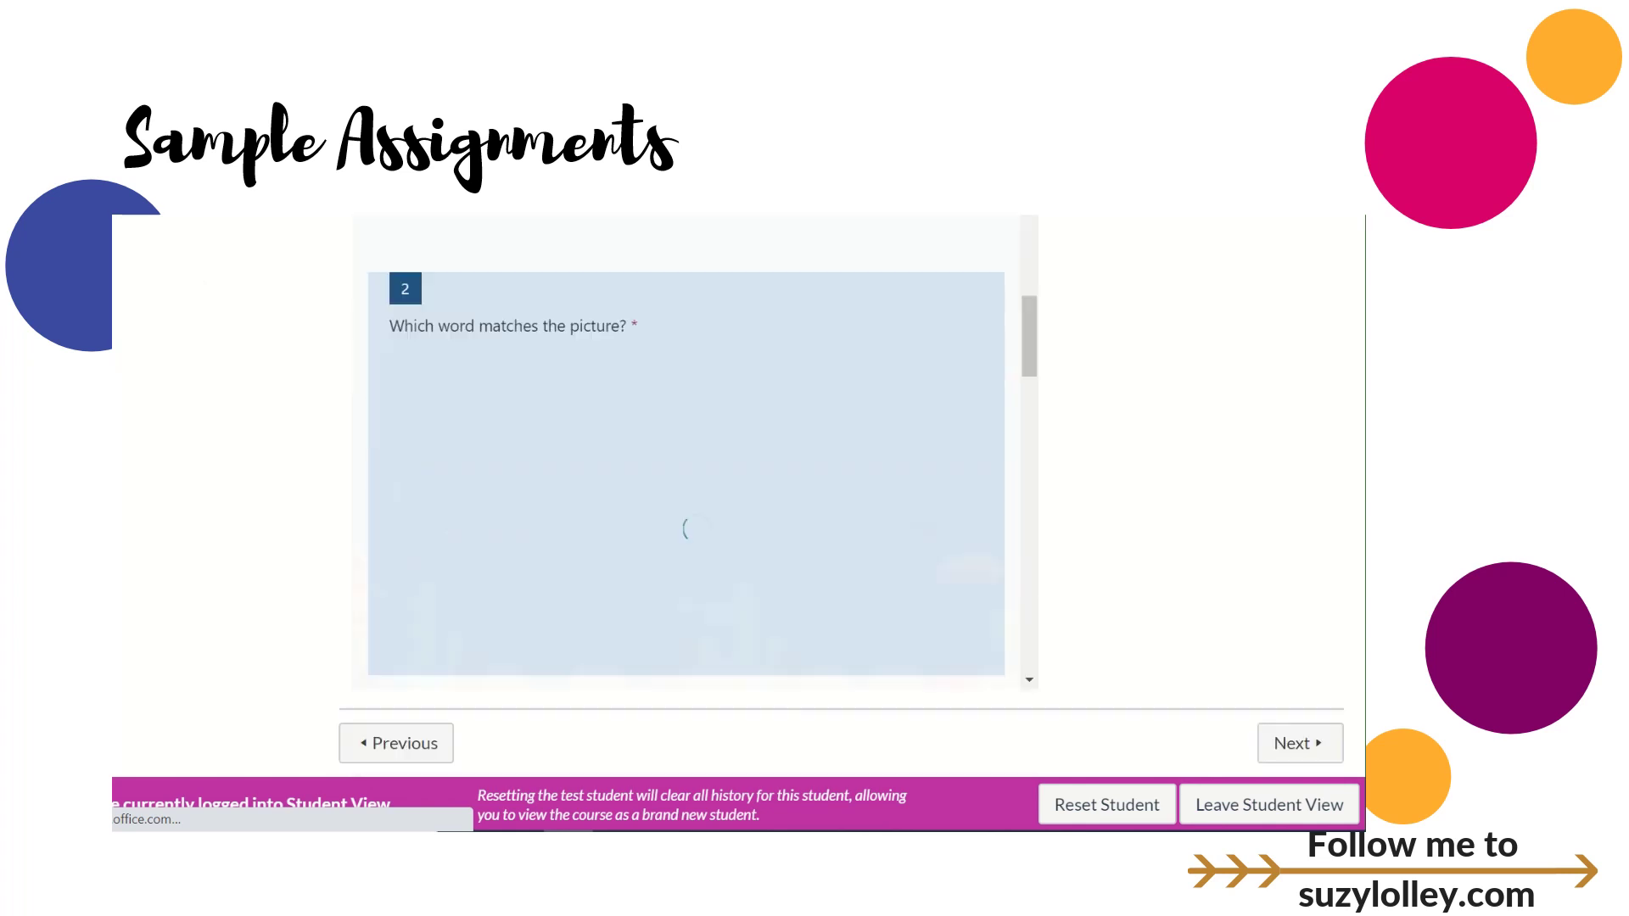
# Advance to the Pine Tree Seasons discussion and read down to its reply option.
pyautogui.click(1299, 705)
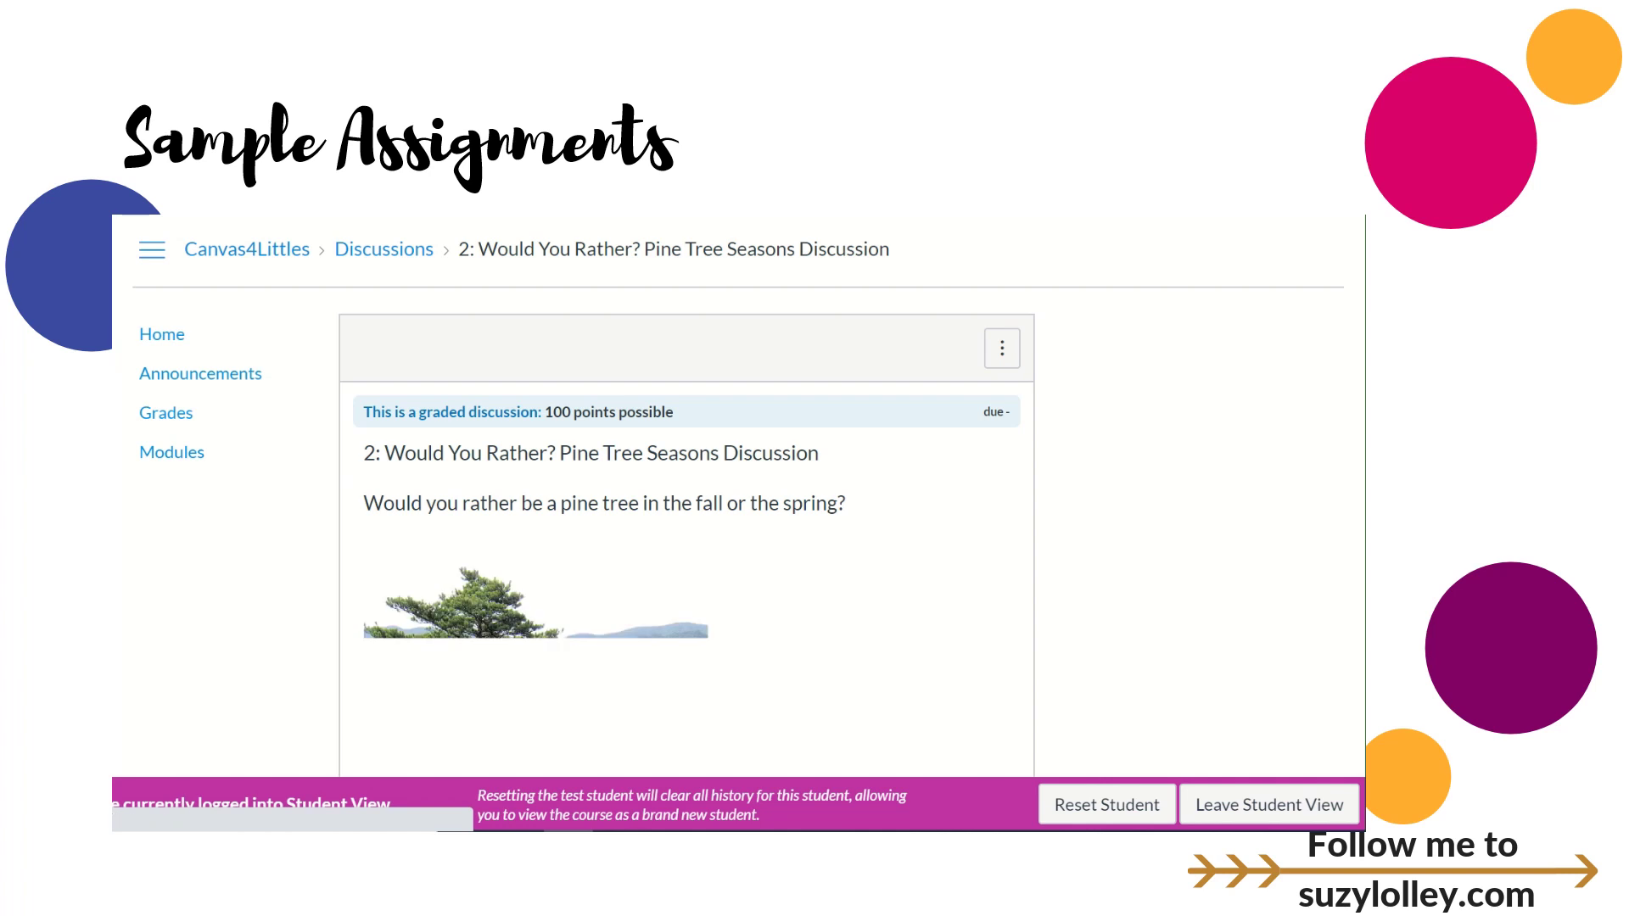
pyautogui.scroll(-2, 917, 424)
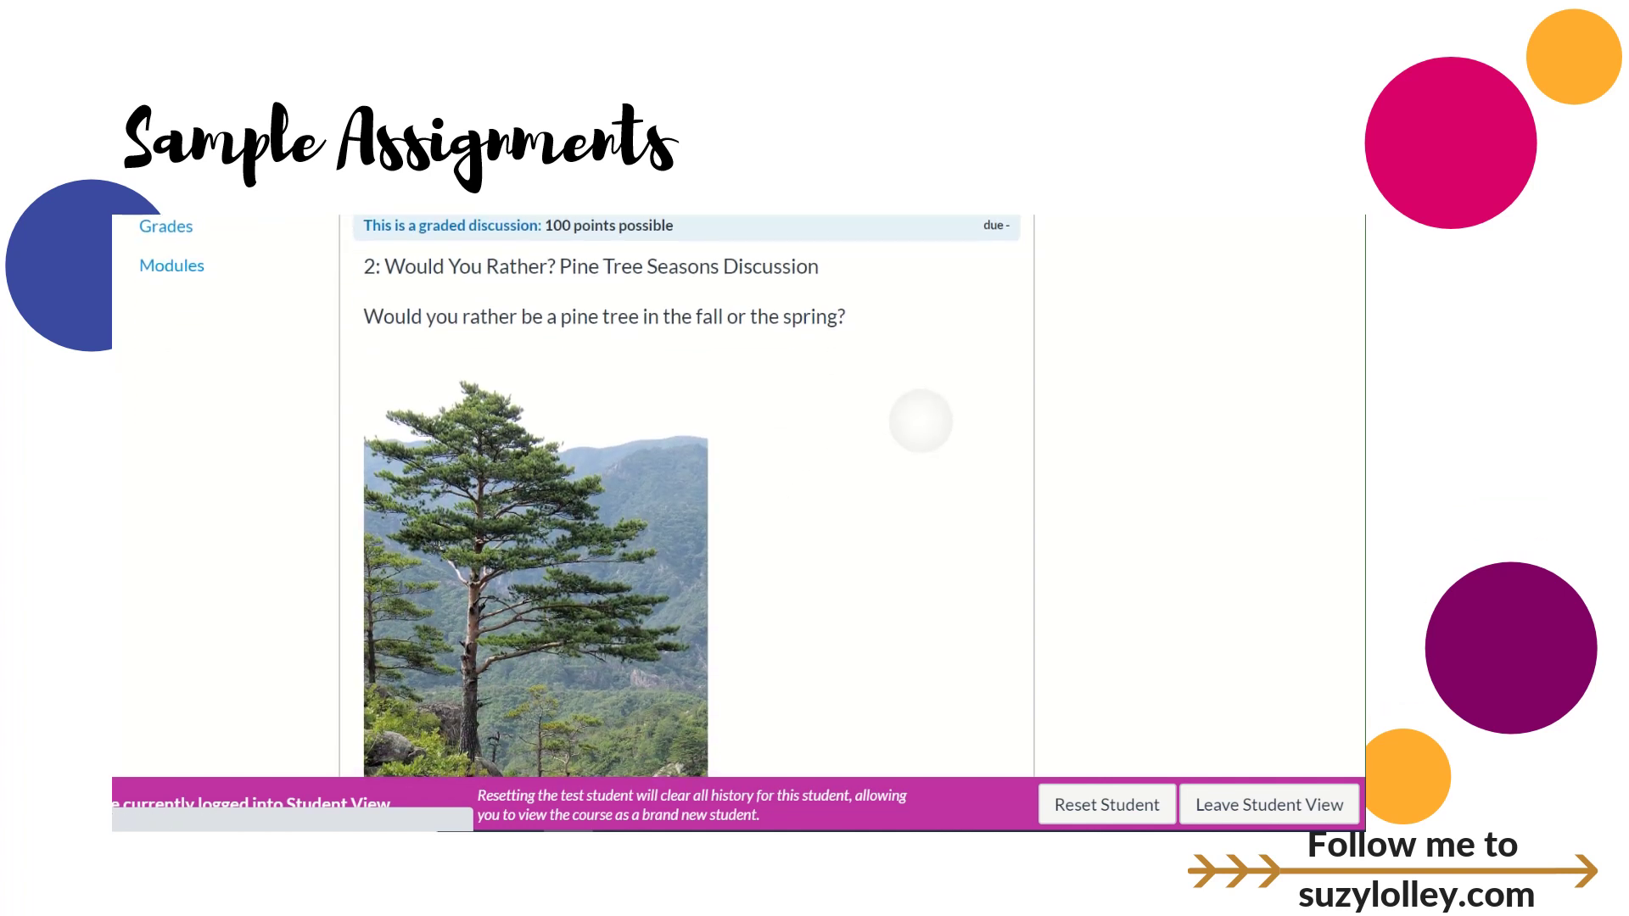
pyautogui.scroll(-1, 917, 424)
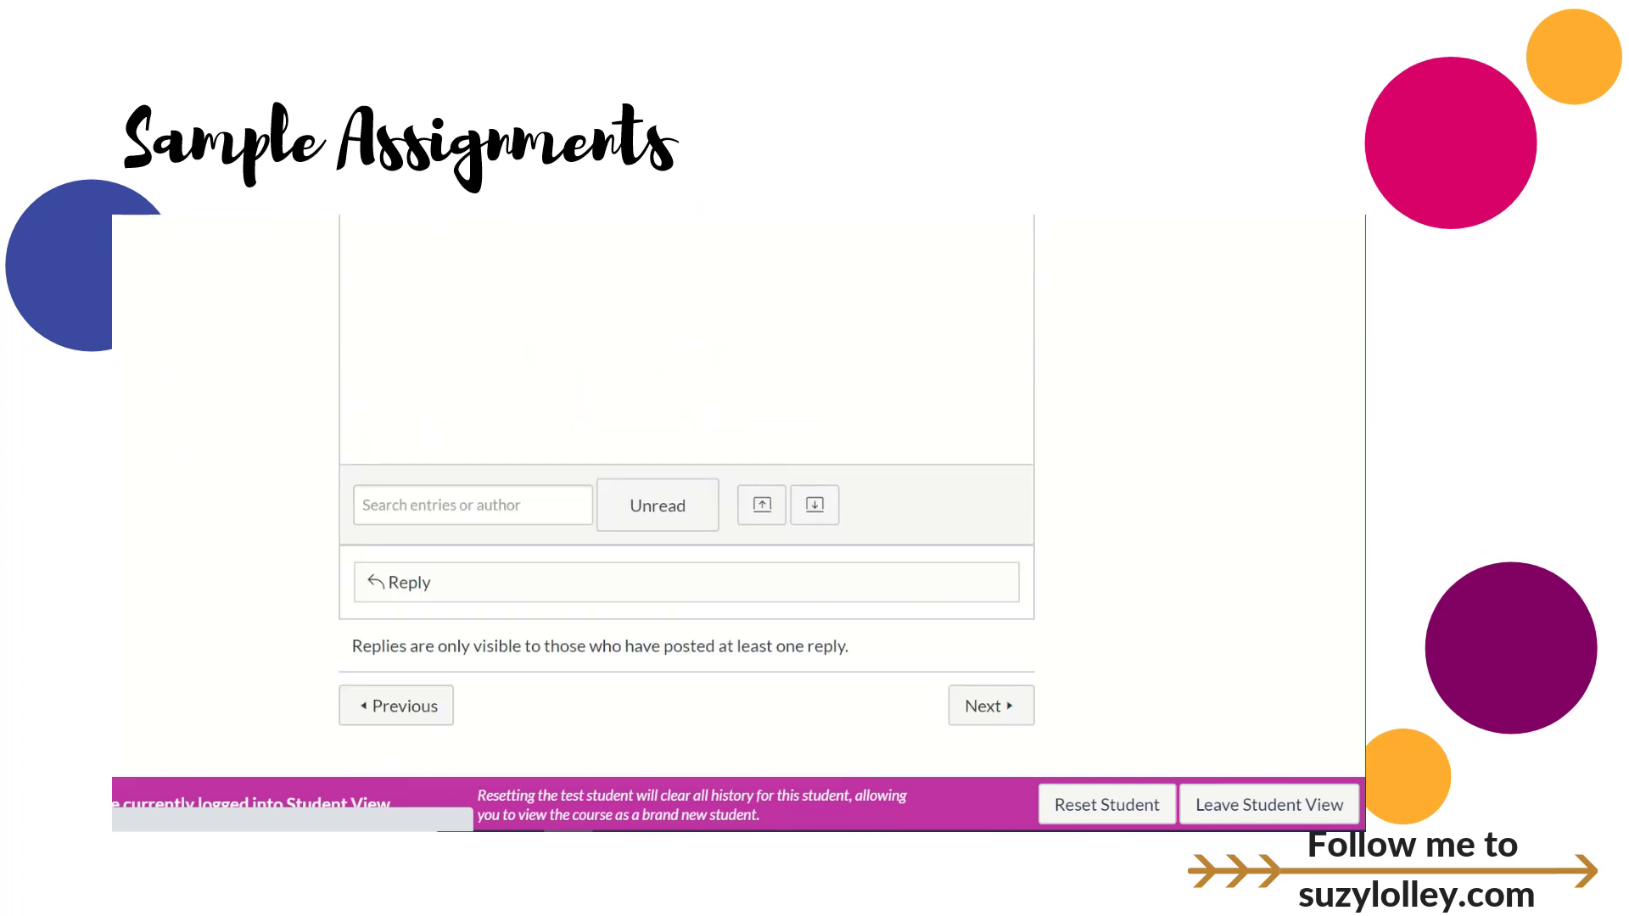
# Advance to the End of Module page and scroll down through it.
pyautogui.click(989, 705)
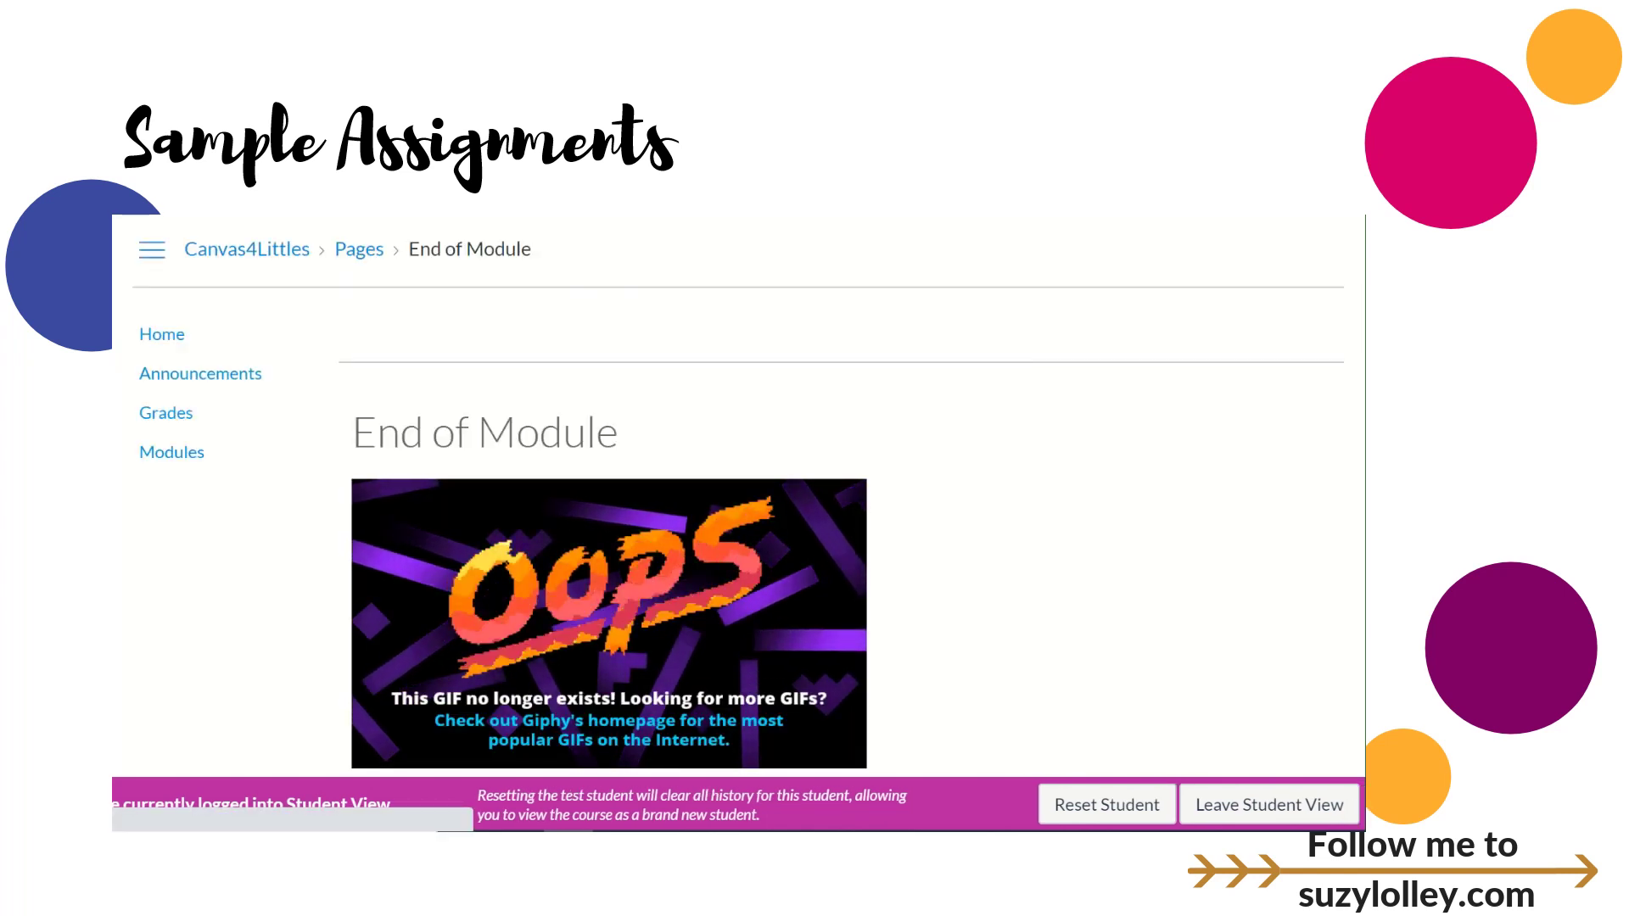
pyautogui.scroll(-1, 738, 492)
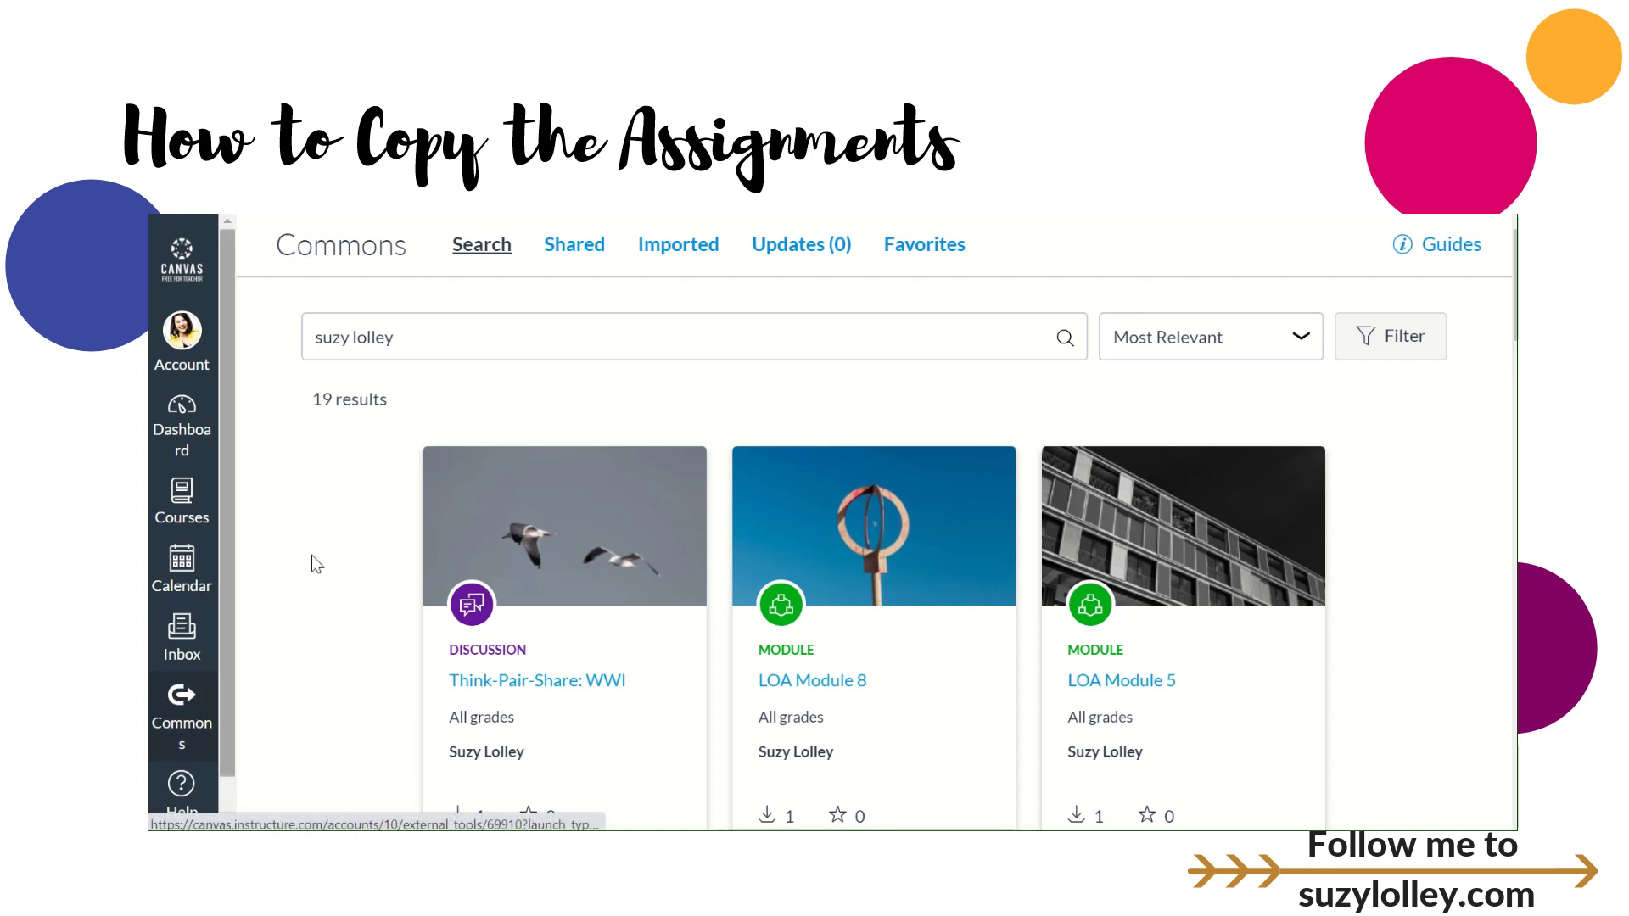
# Rerun the Commons author search and scroll the results to the Canvas and Office365 for Littles course.
pyautogui.click(439, 337)
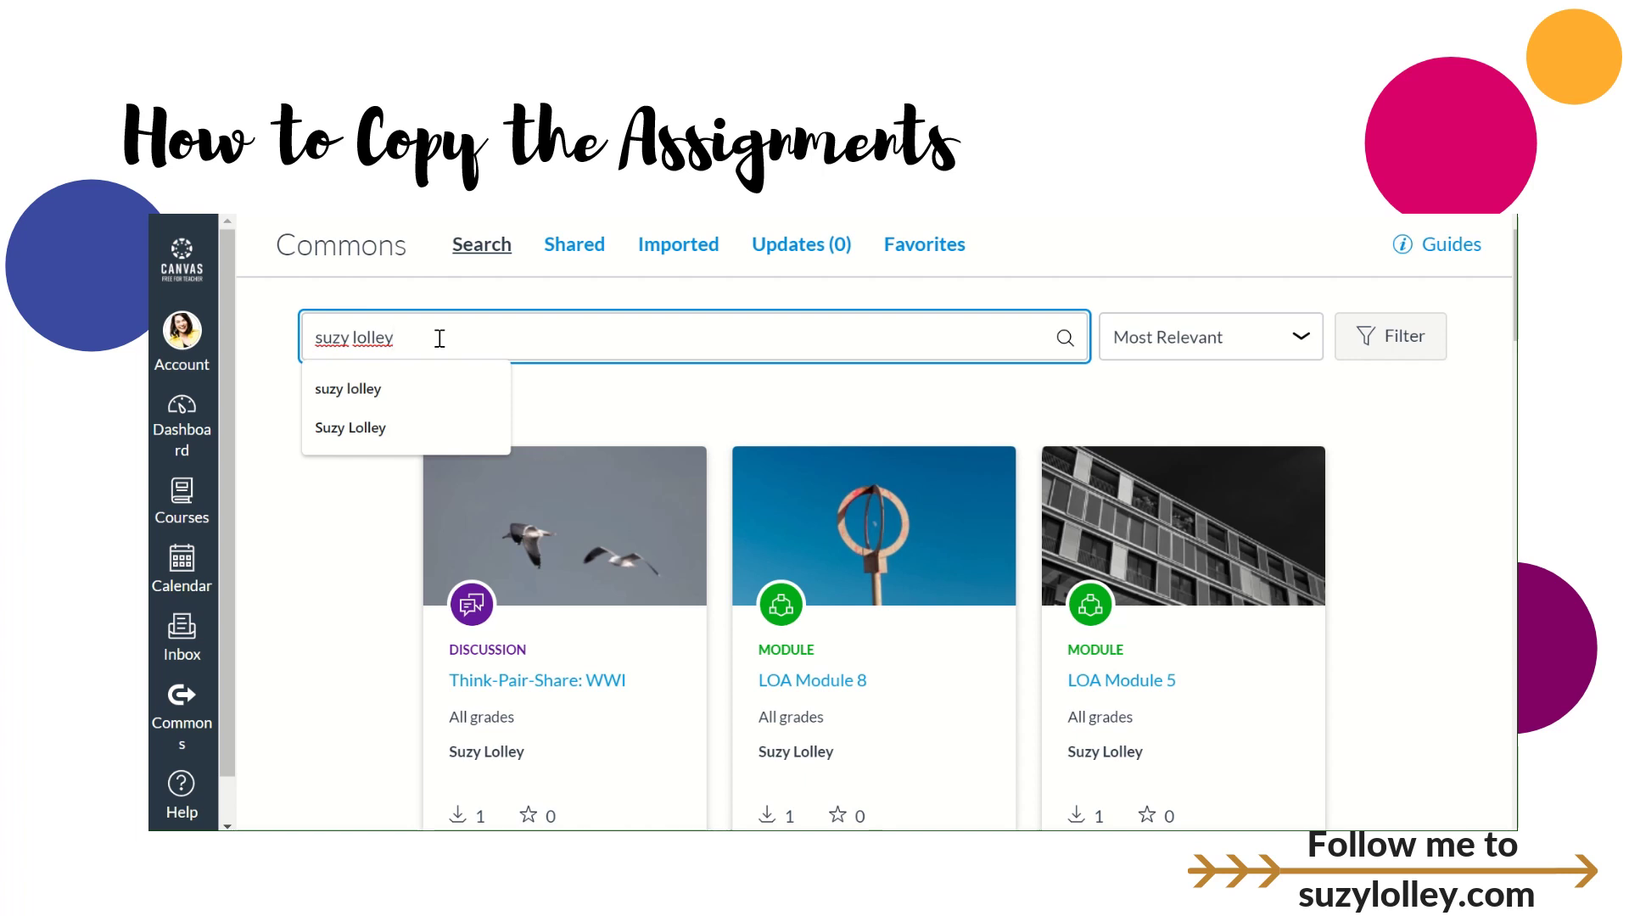
pyautogui.press('Return')
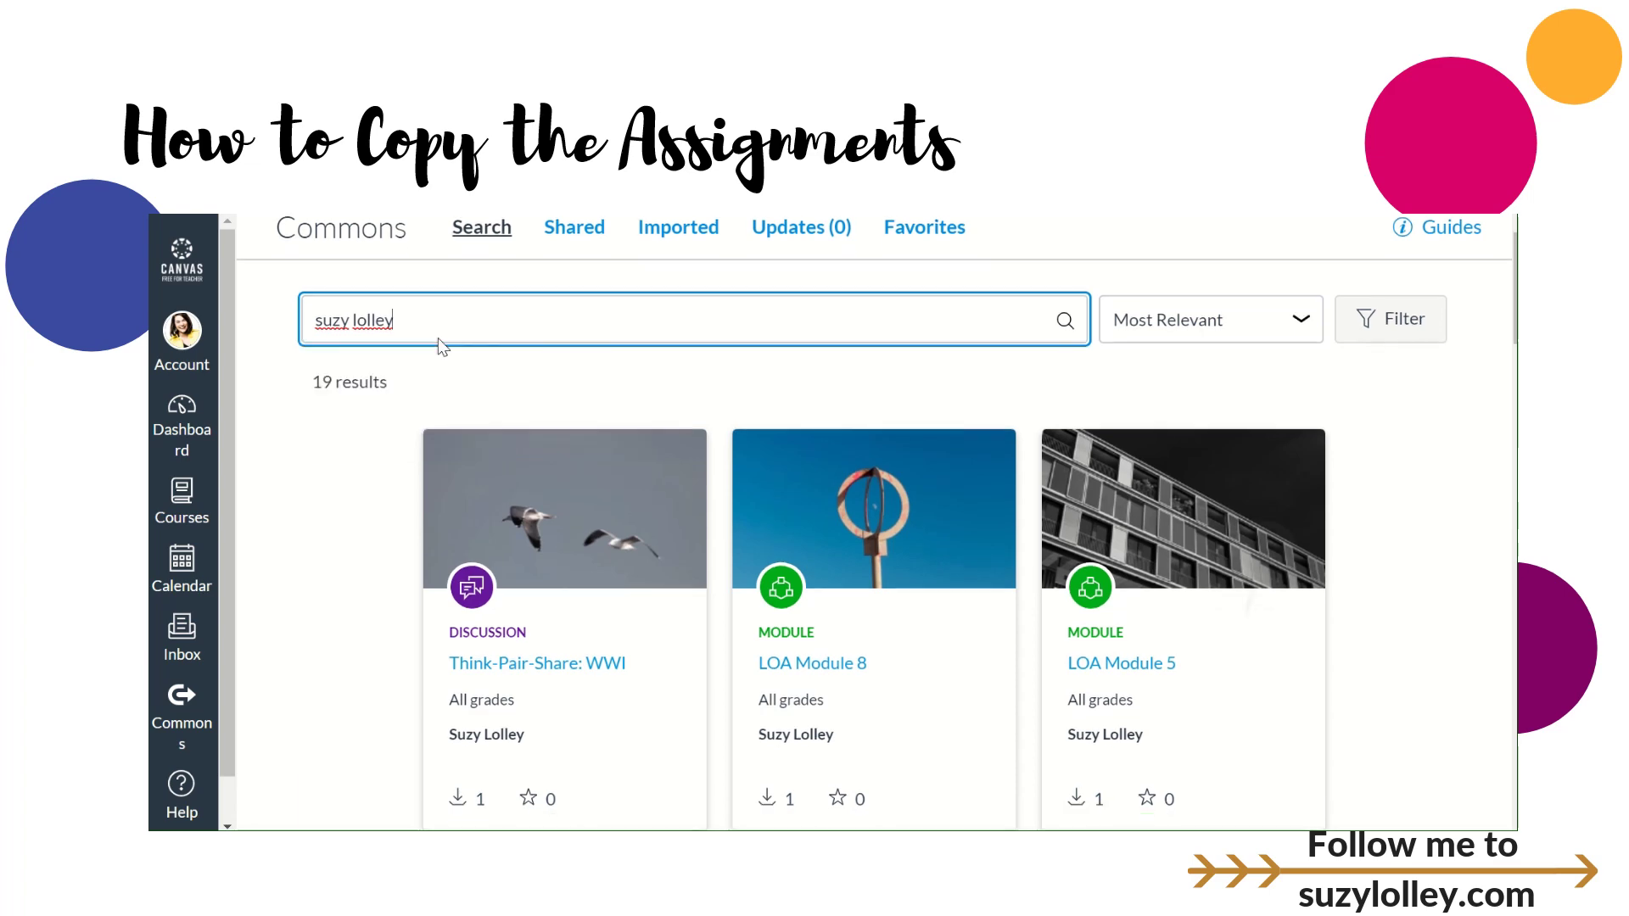
pyautogui.scroll(-20, 443, 346)
pyautogui.scroll(-5, 874, 521)
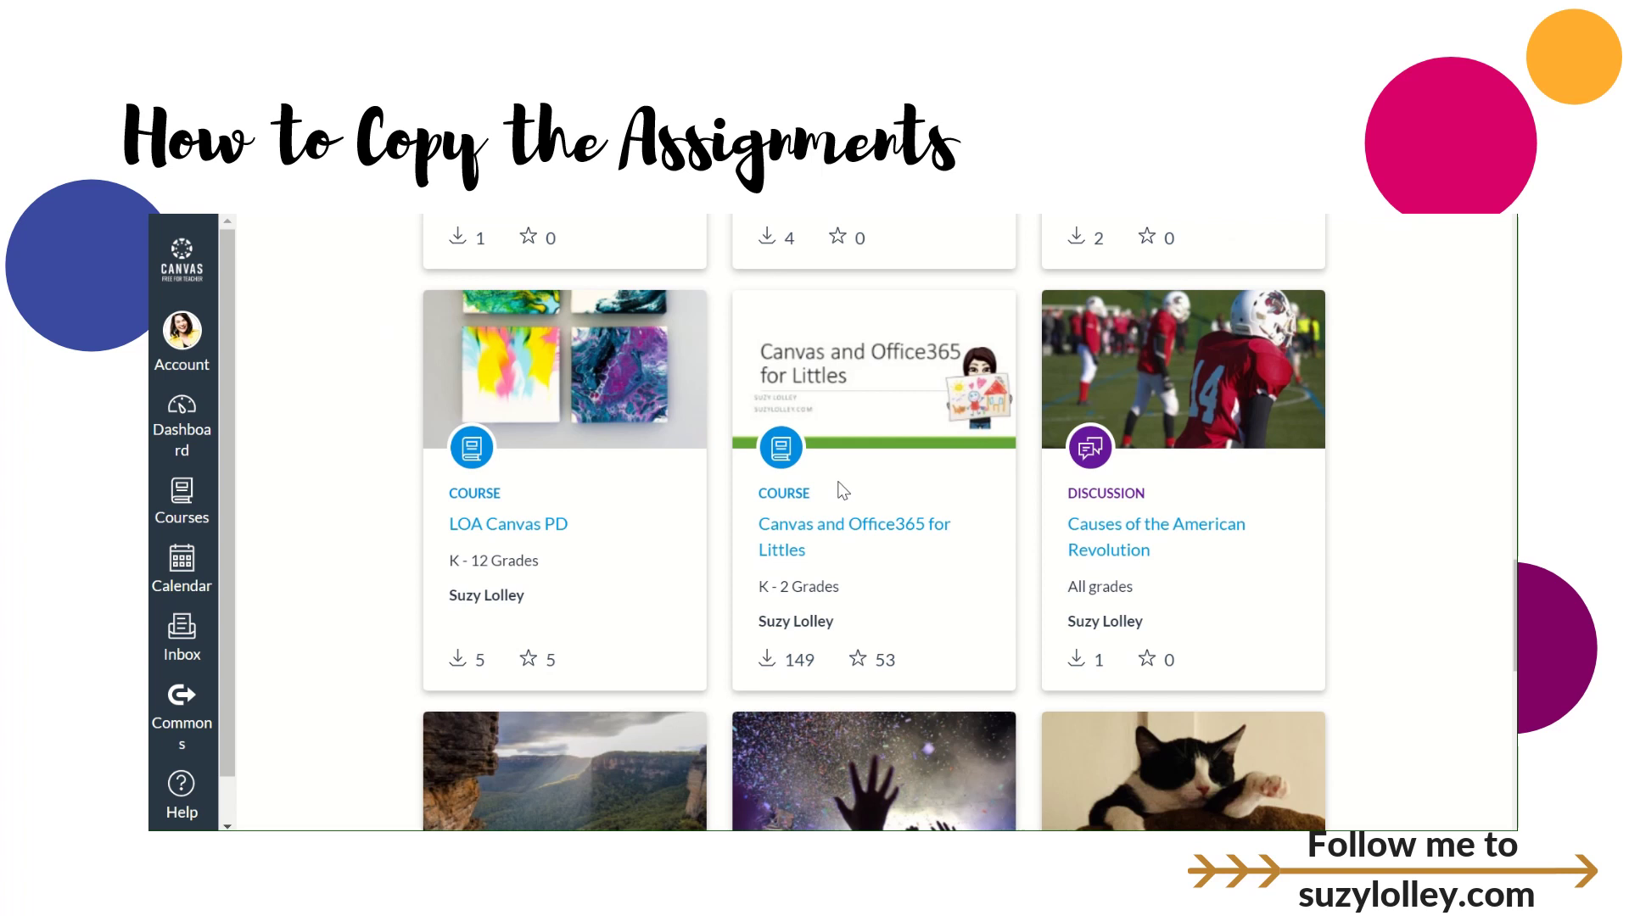
# Open Canvas and Office365 for Littles and scroll its preview of 4 modules, 17 assignments, 31 pages.
pyautogui.click(779, 535)
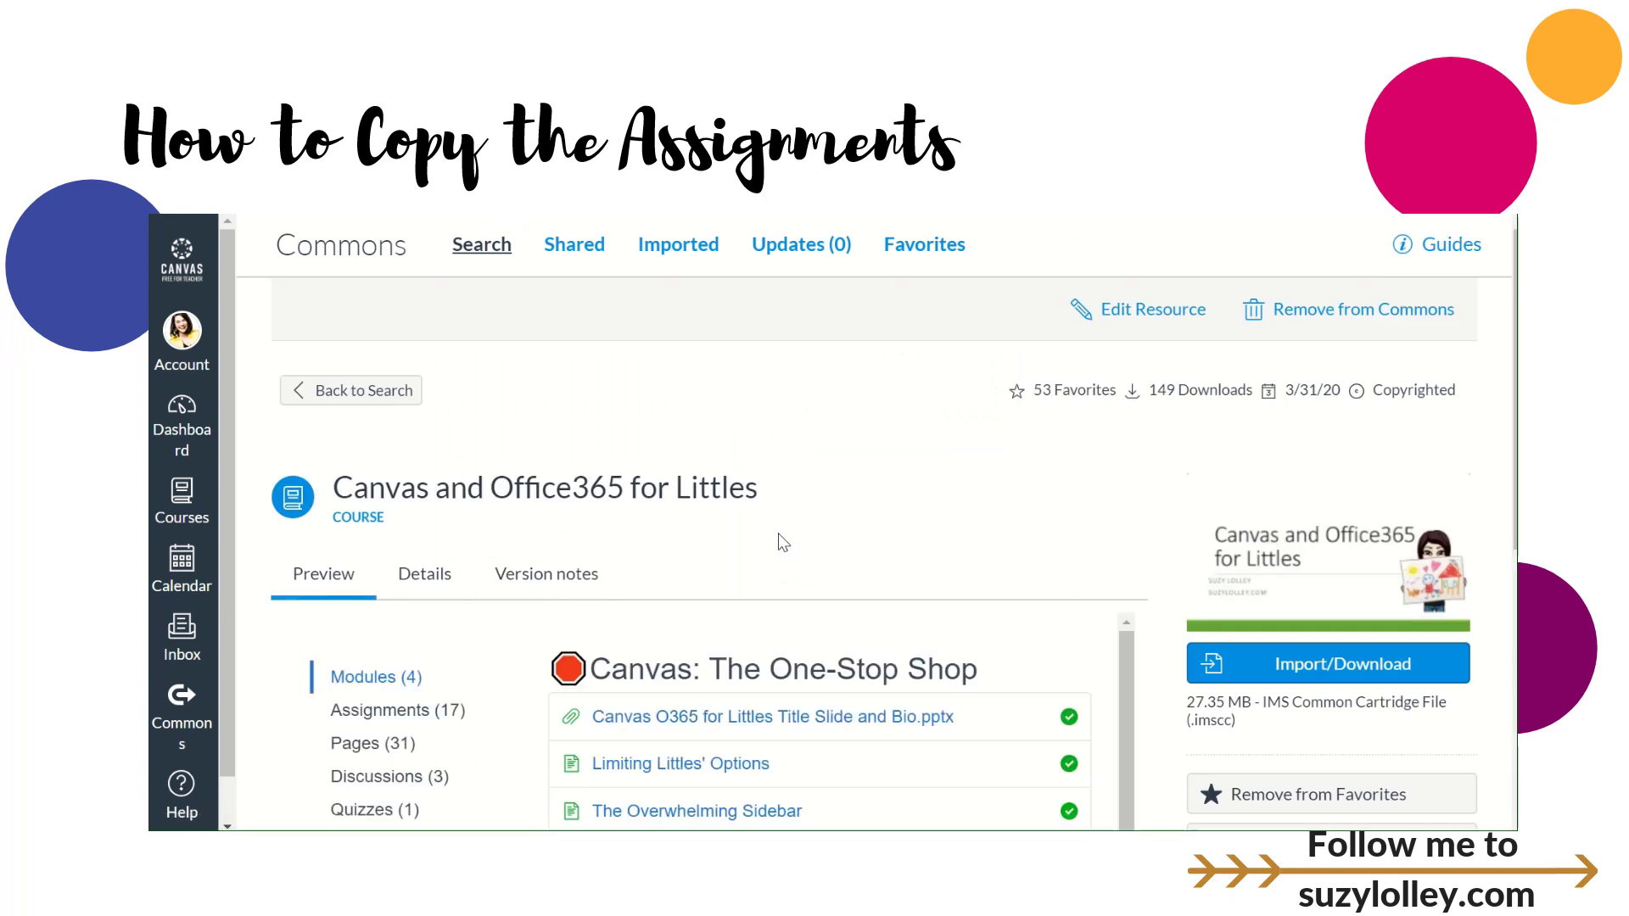
pyautogui.scroll(-10, 818, 721)
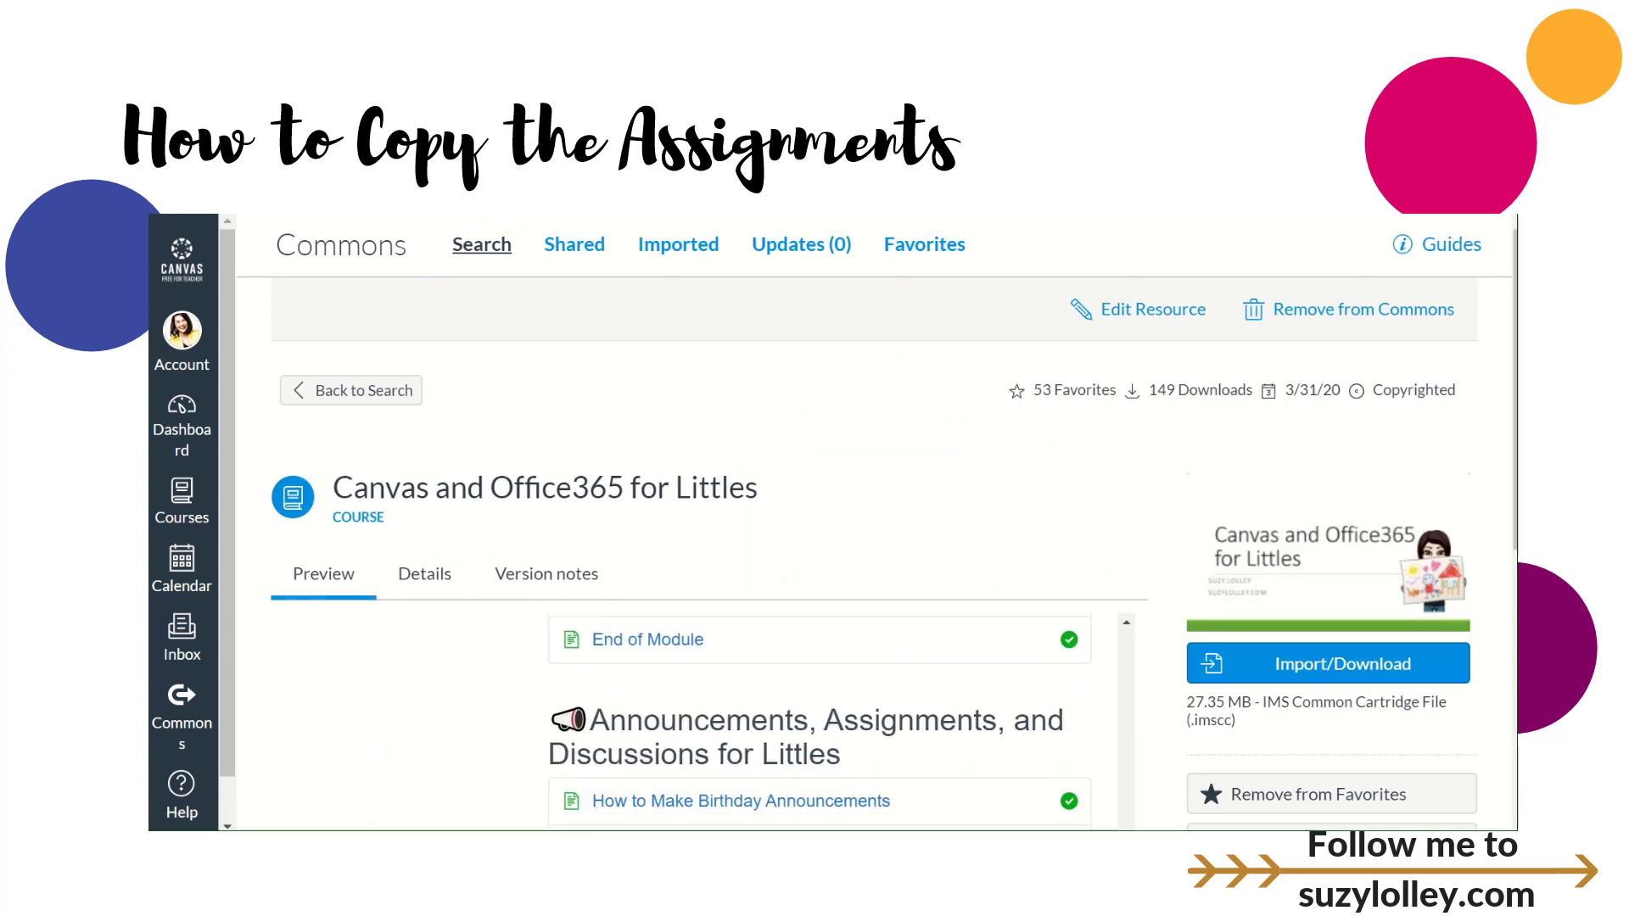
pyautogui.scroll(1, 819, 721)
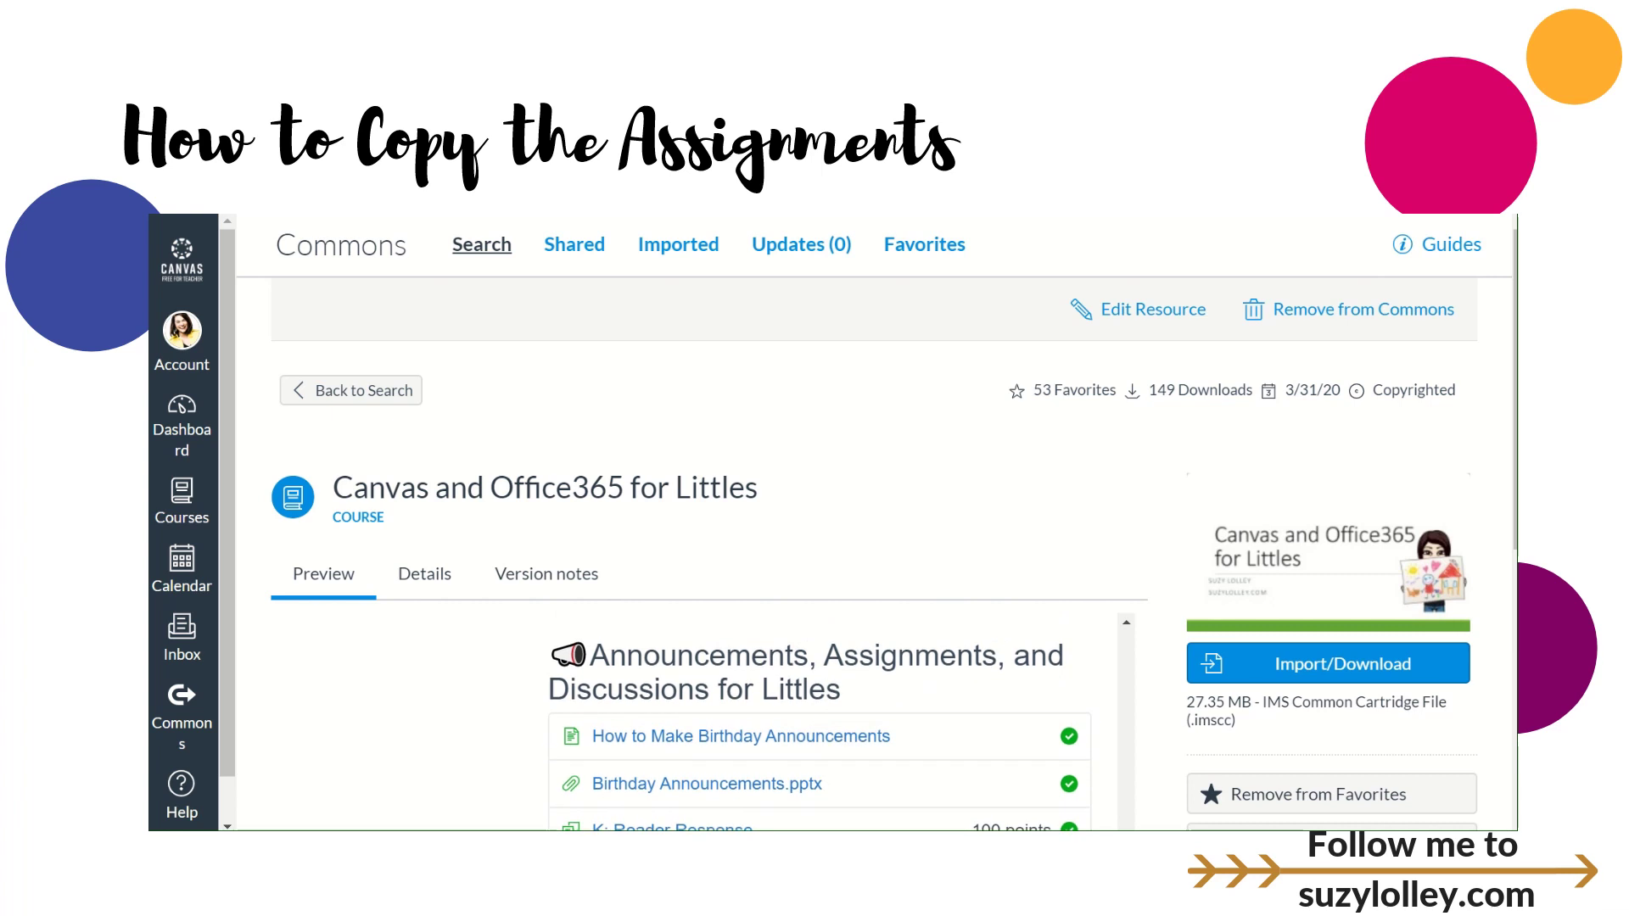
pyautogui.scroll(-3, 819, 721)
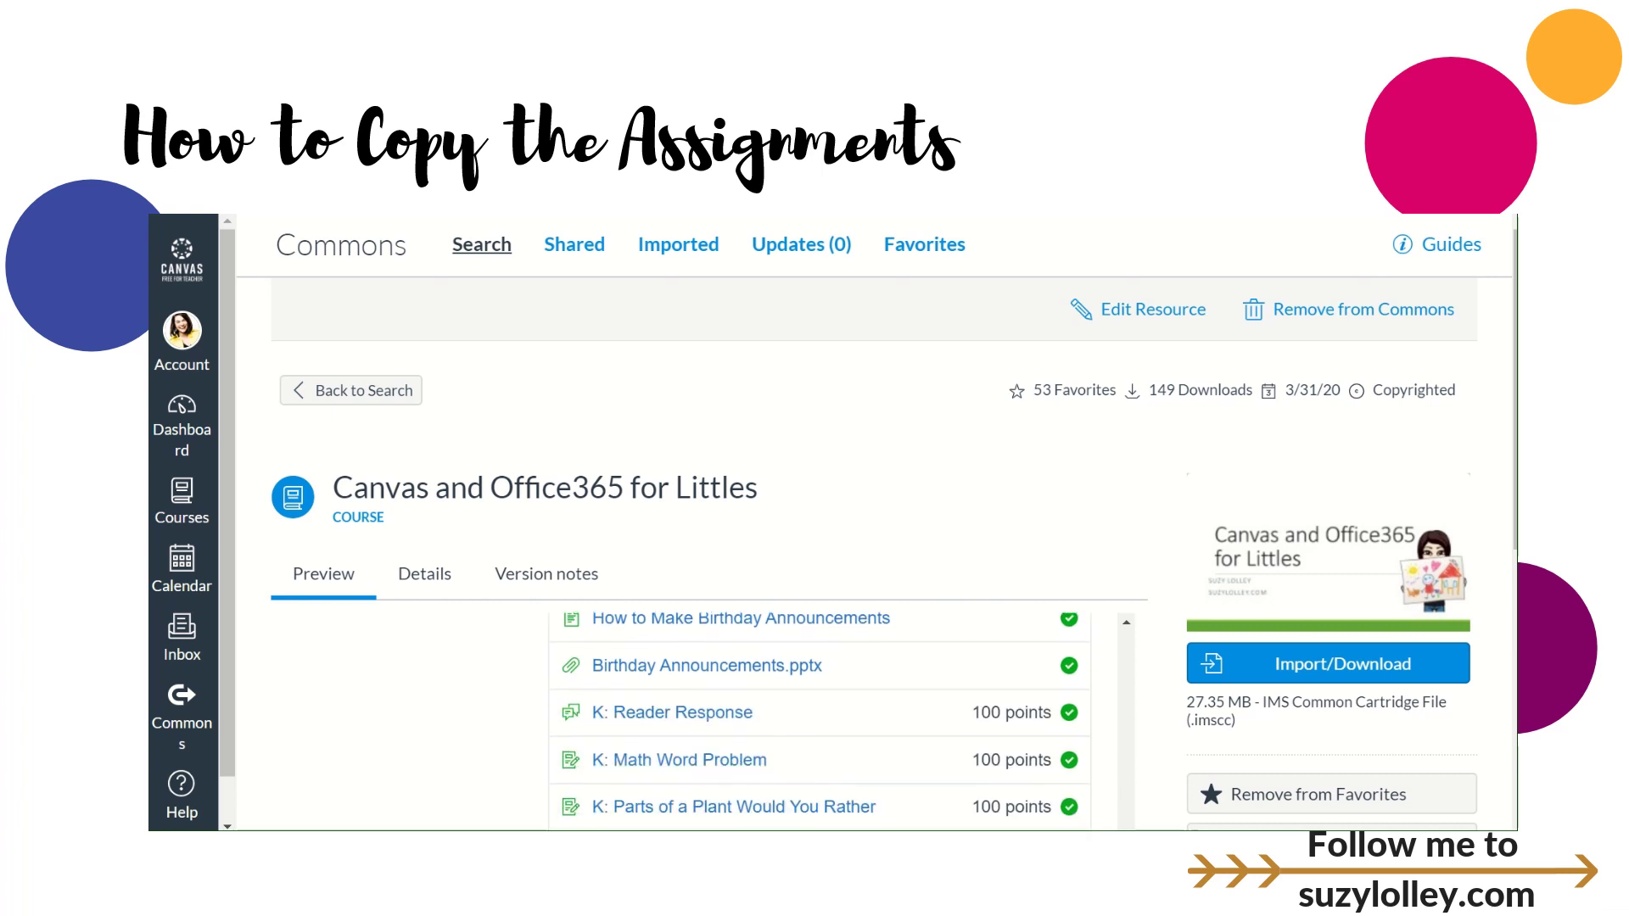
pyautogui.scroll(6, 819, 721)
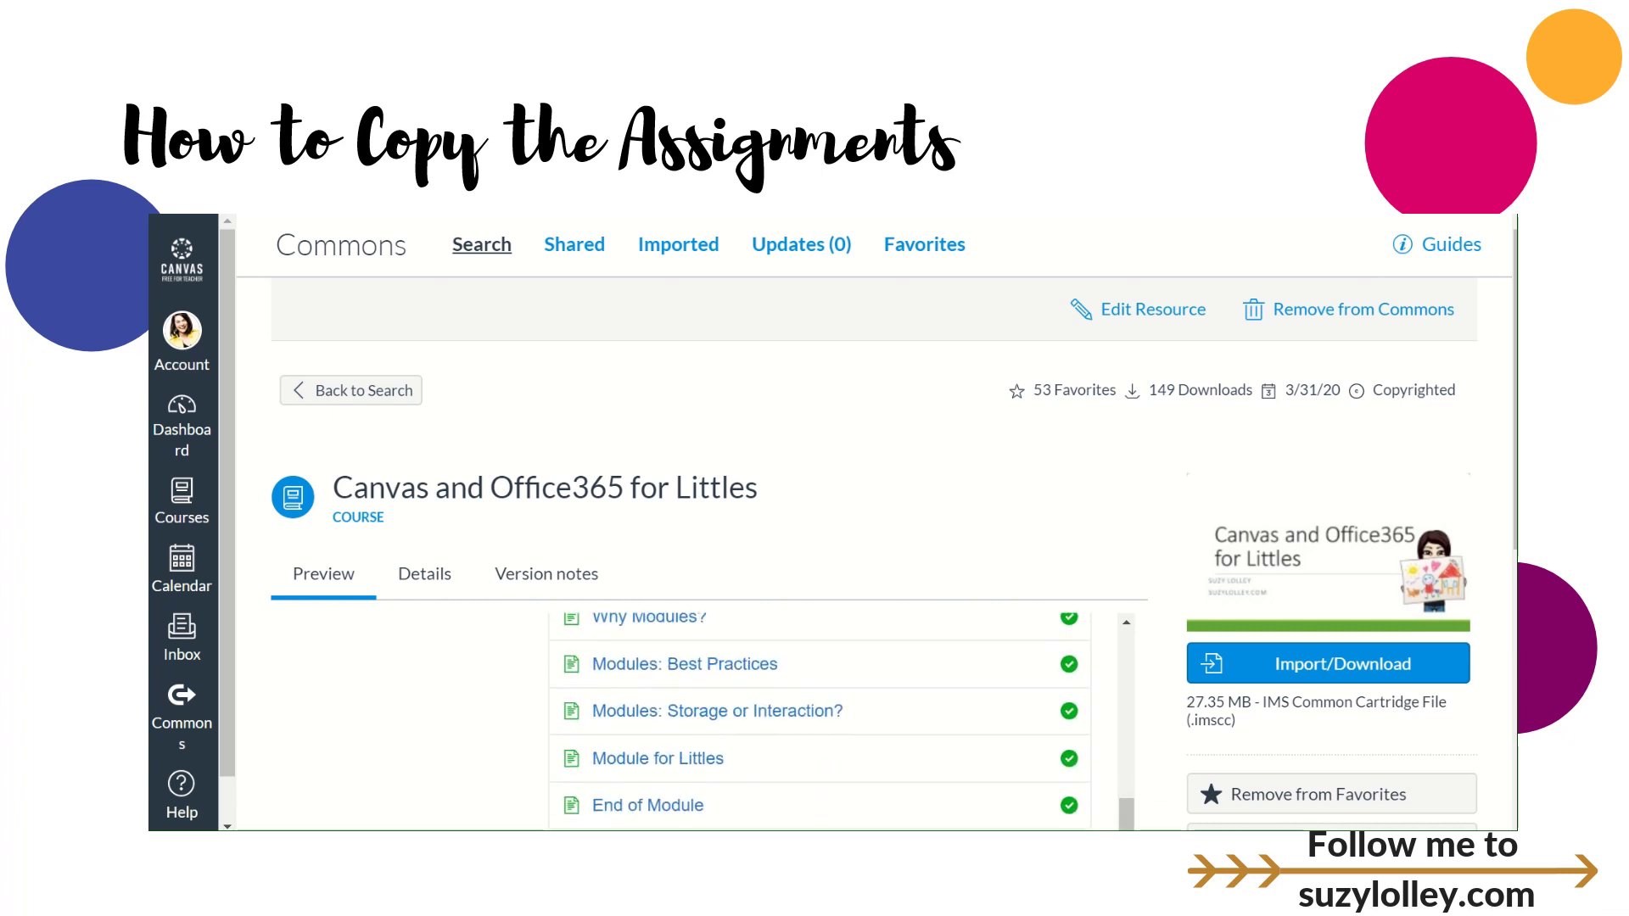
pyautogui.scroll(-4, 819, 721)
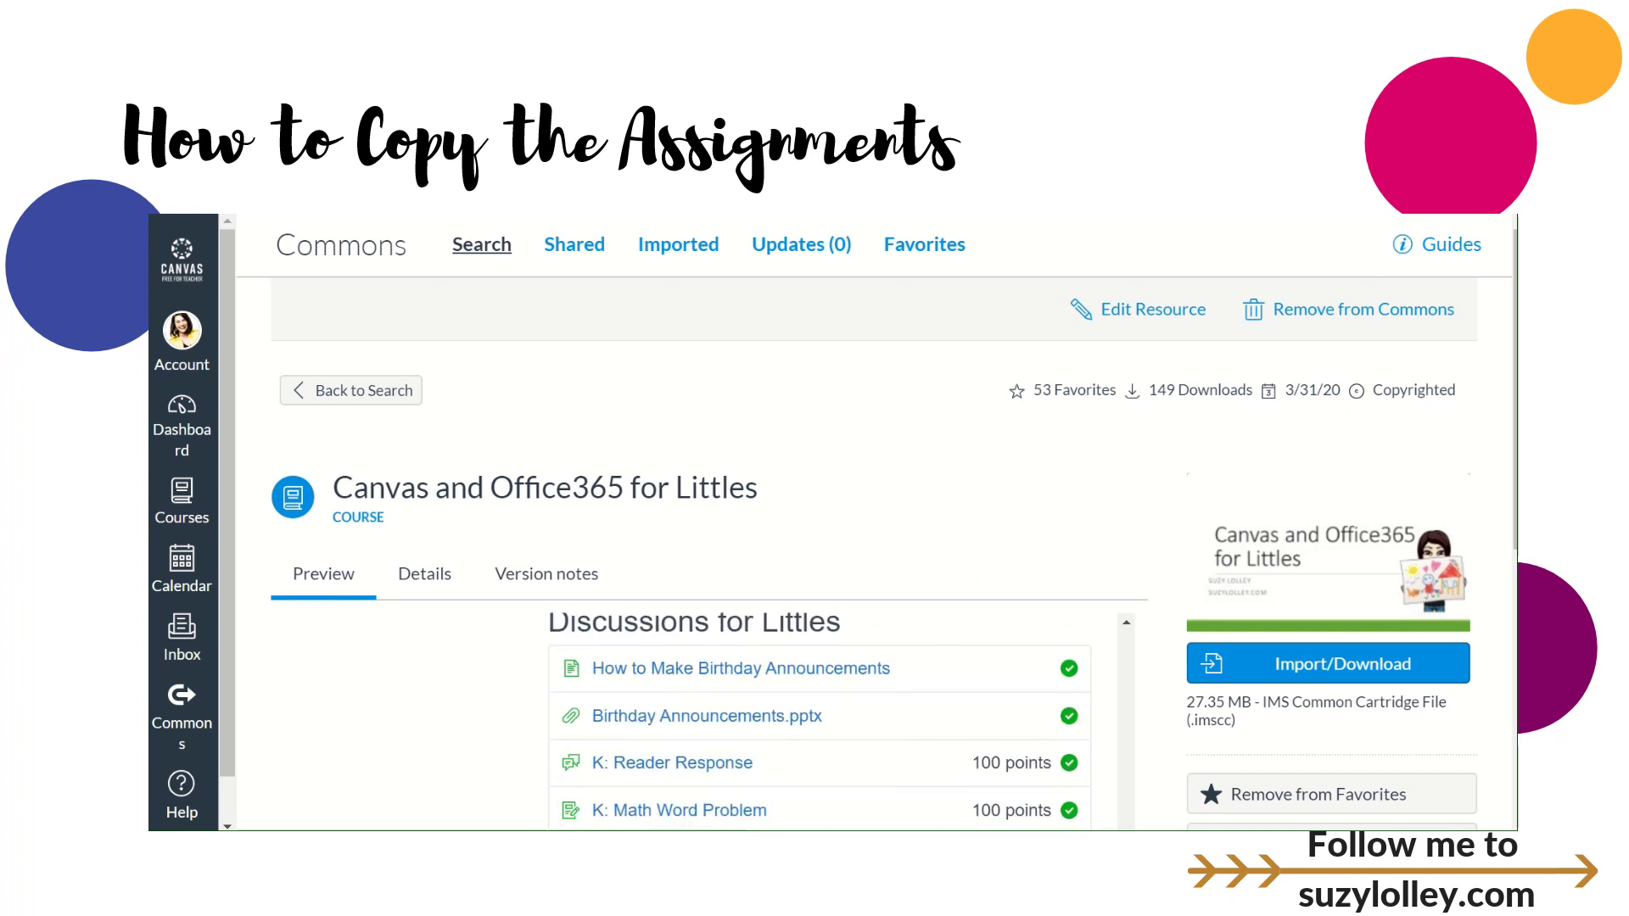